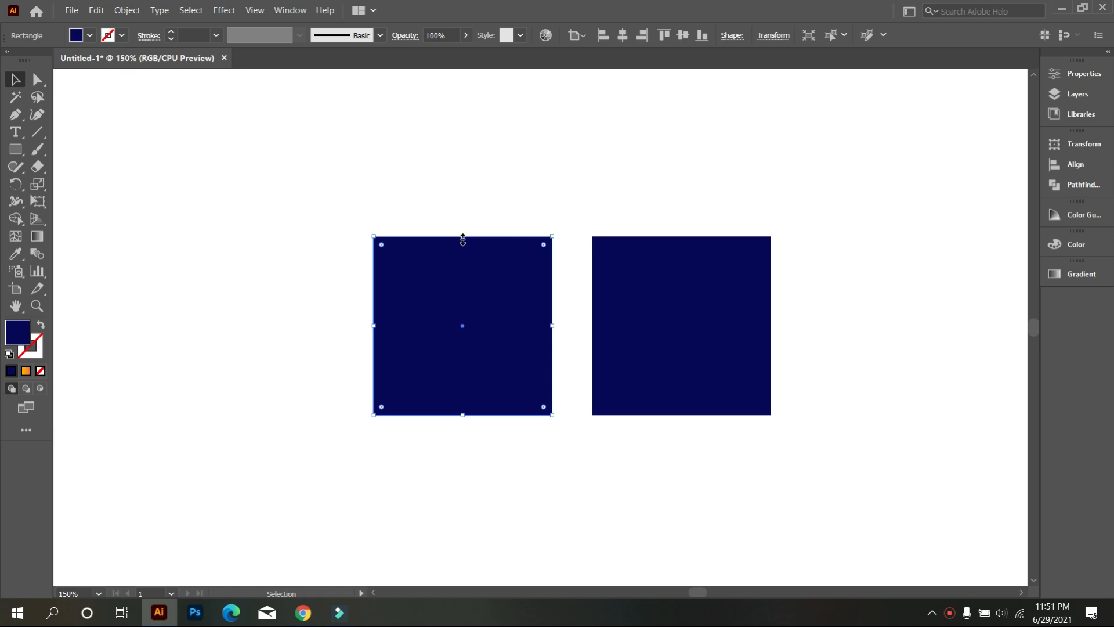
Step: Halve the height of the first square from its top edge, keeping its base in place
left_click_drag(462, 238, 493, 326)
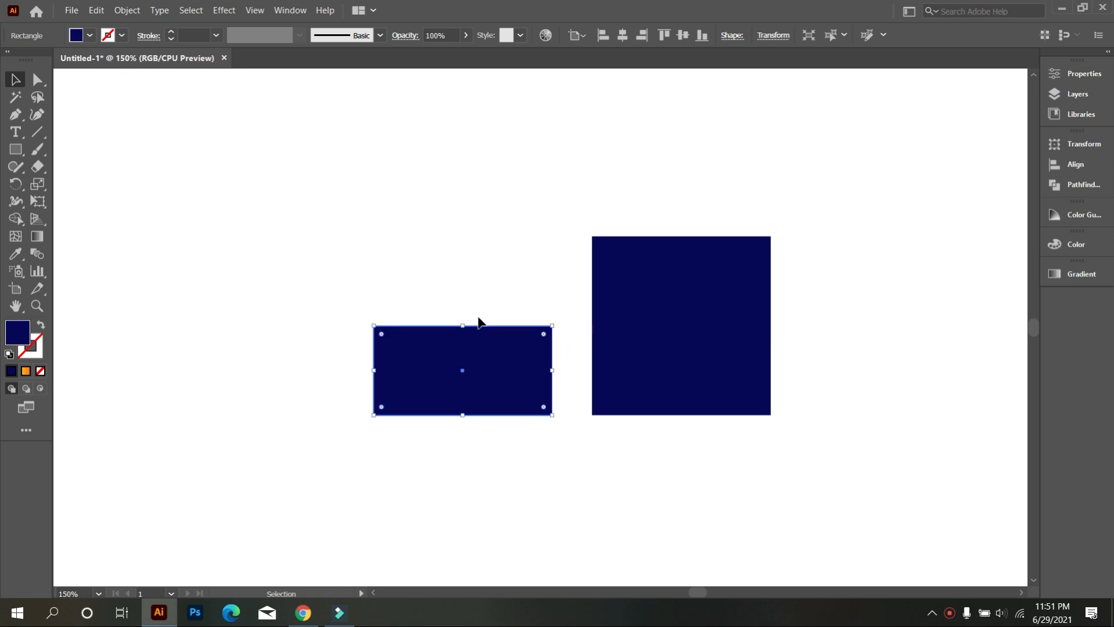
scroll(466, 318, "down", 1)
left_click(457, 299)
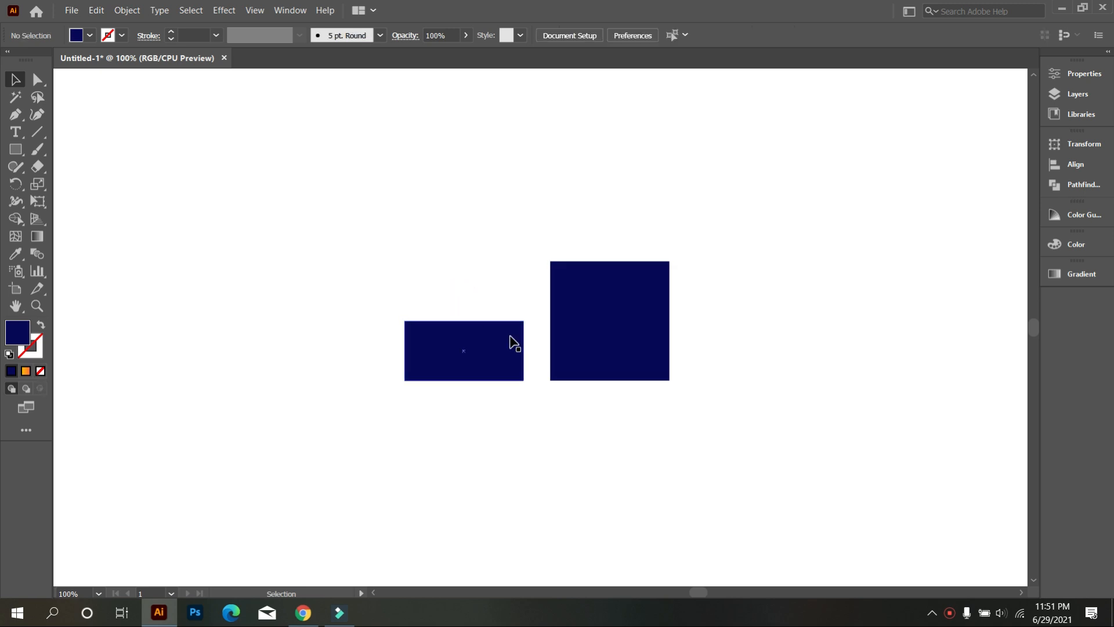
Step: Duplicate the remaining full-size square horizontally, leaving a gap beside the original
left_click(611, 303)
left_click_drag(597, 311, 784, 311)
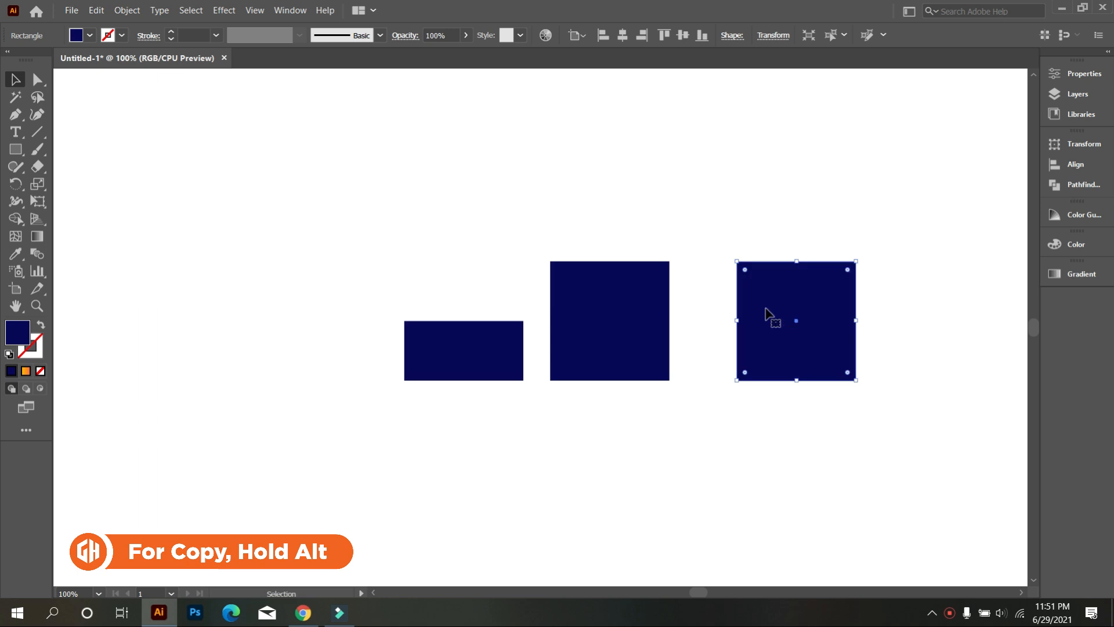
scroll(664, 399, "up", 1)
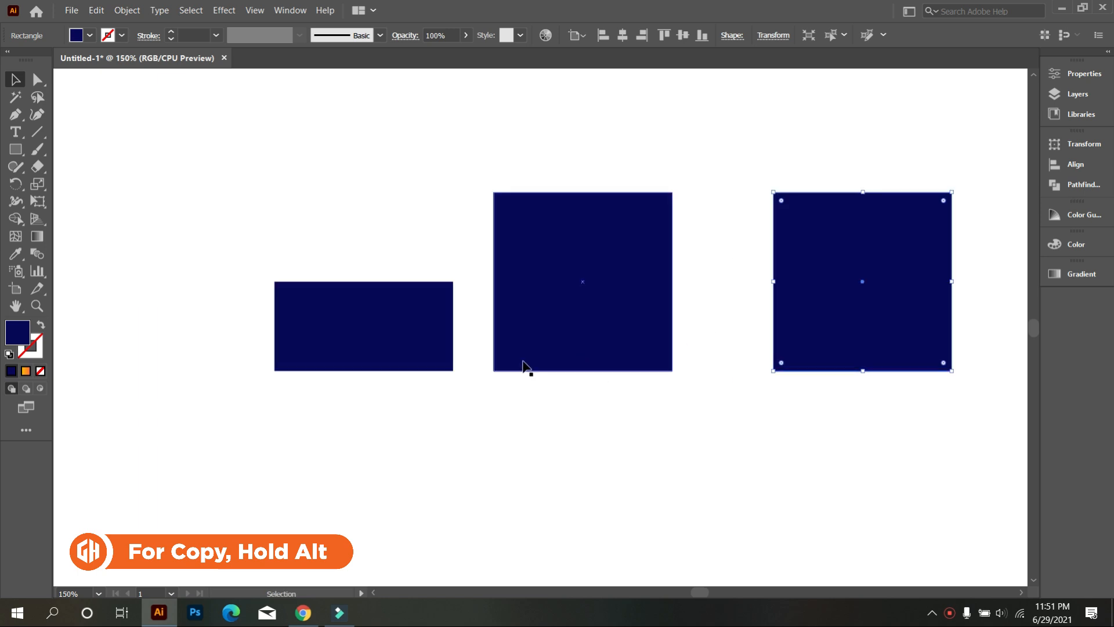
Step: Move the middle full-size square directly beneath the half-height rectangle so their edges meet and their sides line up
left_click_drag(598, 348, 379, 517)
scroll(424, 393, "down", 2)
left_click(505, 381)
scroll(346, 378, "up", 1)
left_click_drag(346, 380, 323, 337)
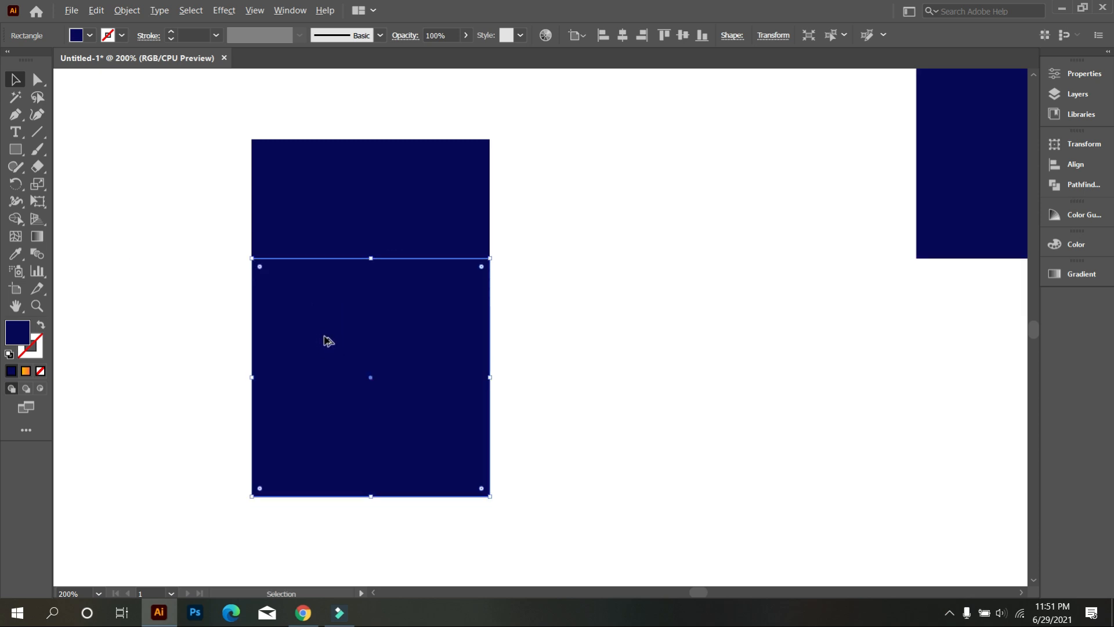
scroll(328, 340, "down", 1)
left_click(248, 271)
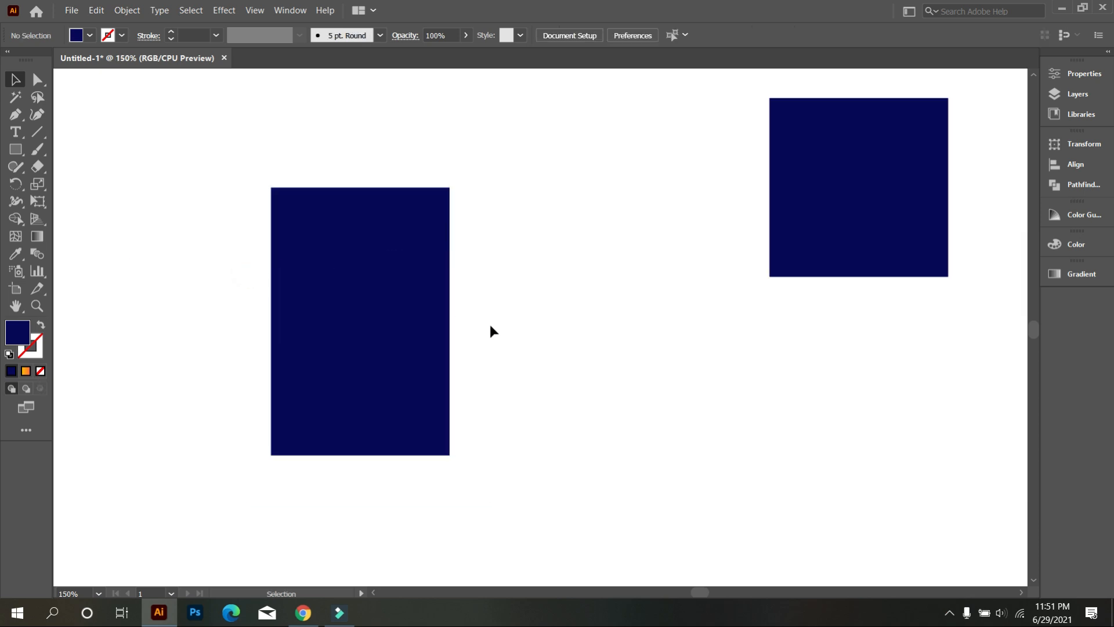
Step: Draw a square as tall as the two stacked shapes beside them, and delete the stacked shapes
left_click(16, 149)
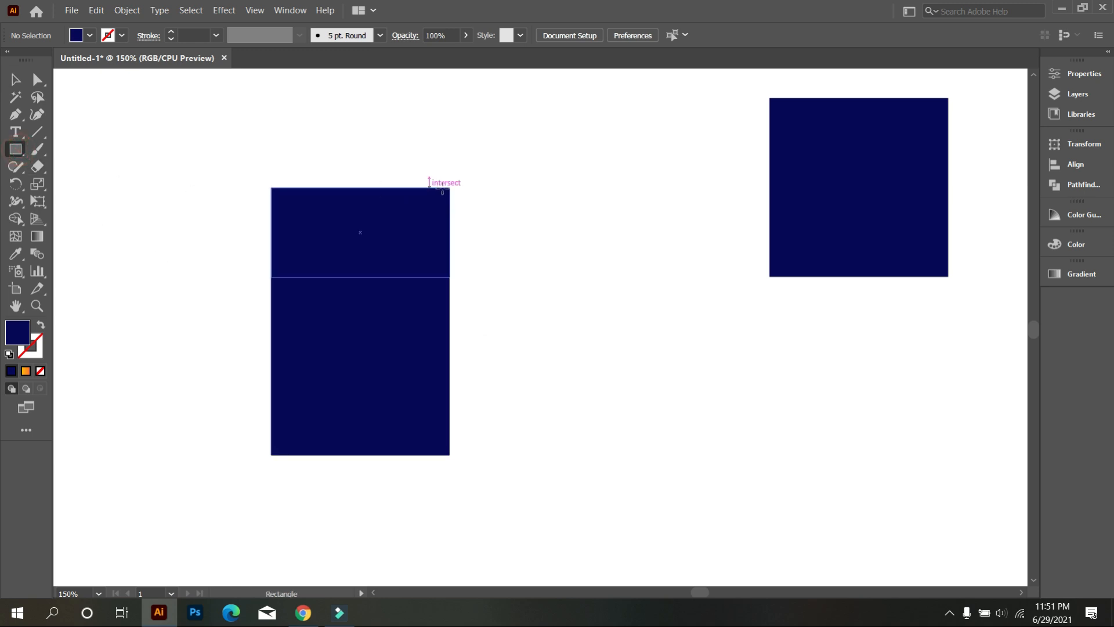
left_click_drag(451, 187, 667, 455)
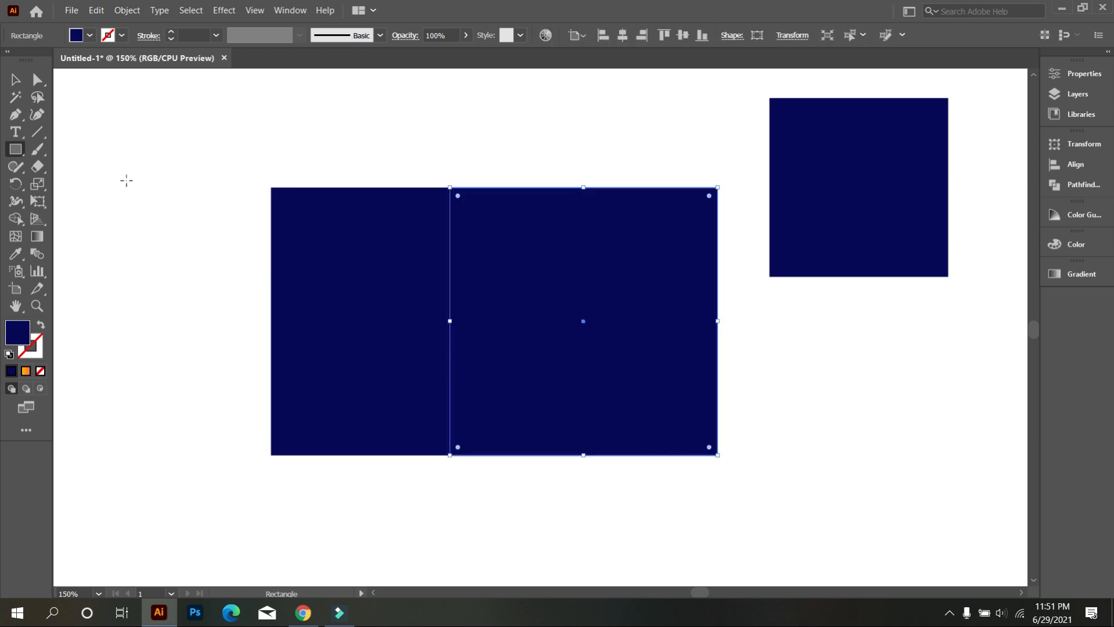
left_click(15, 81)
scroll(210, 200, "down", 1)
left_click_drag(219, 150, 347, 377)
key("Delete")
Step: Reposition the large square below the small one and scale both squares down together proportionally
left_click_drag(428, 319, 354, 408)
scroll(416, 376, "down", 3)
left_click(468, 376)
scroll(398, 405, "up", 1)
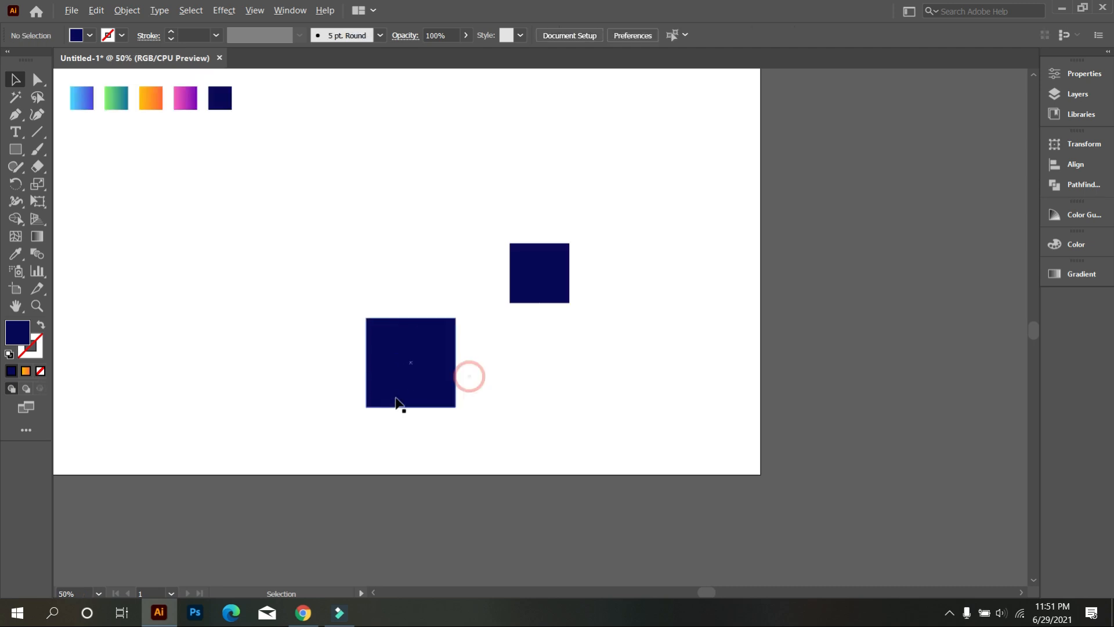
left_click_drag(328, 256, 484, 351)
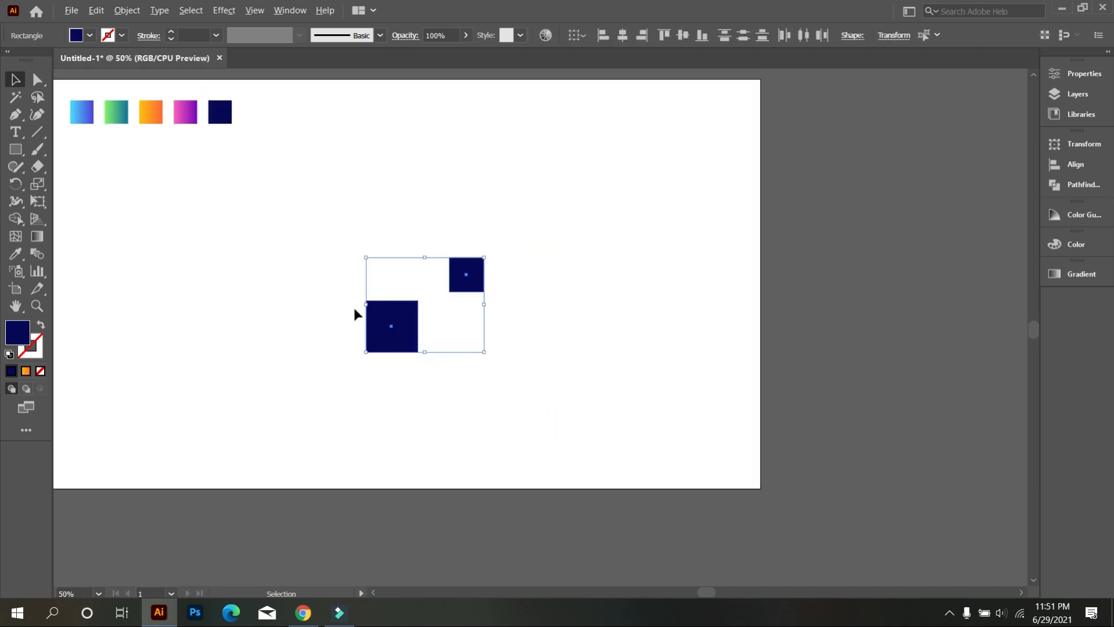
scroll(355, 313, "up", 2)
left_click(339, 337)
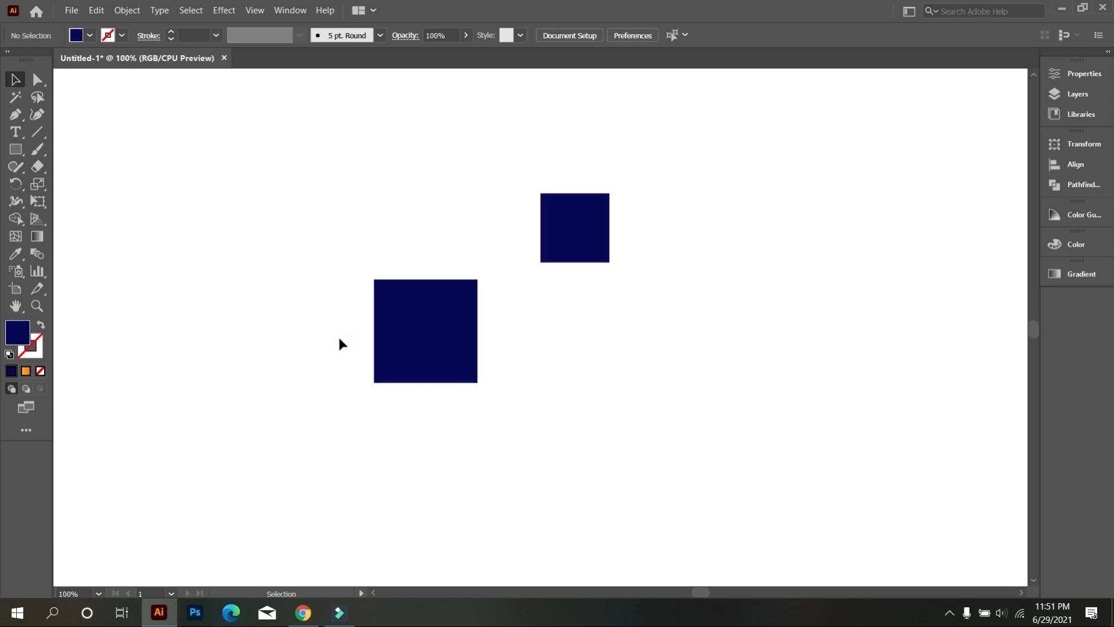
Step: Stretch the small square horizontally into a long bar about five and a half times as wide as it is tall
left_click(550, 251)
left_click_drag(609, 231, 922, 231)
left_click(715, 328)
Step: Duplicate the long bar and place the copy flush against the bottom edge of the large square
left_click_drag(699, 259, 395, 461)
key("ctrl+equal")
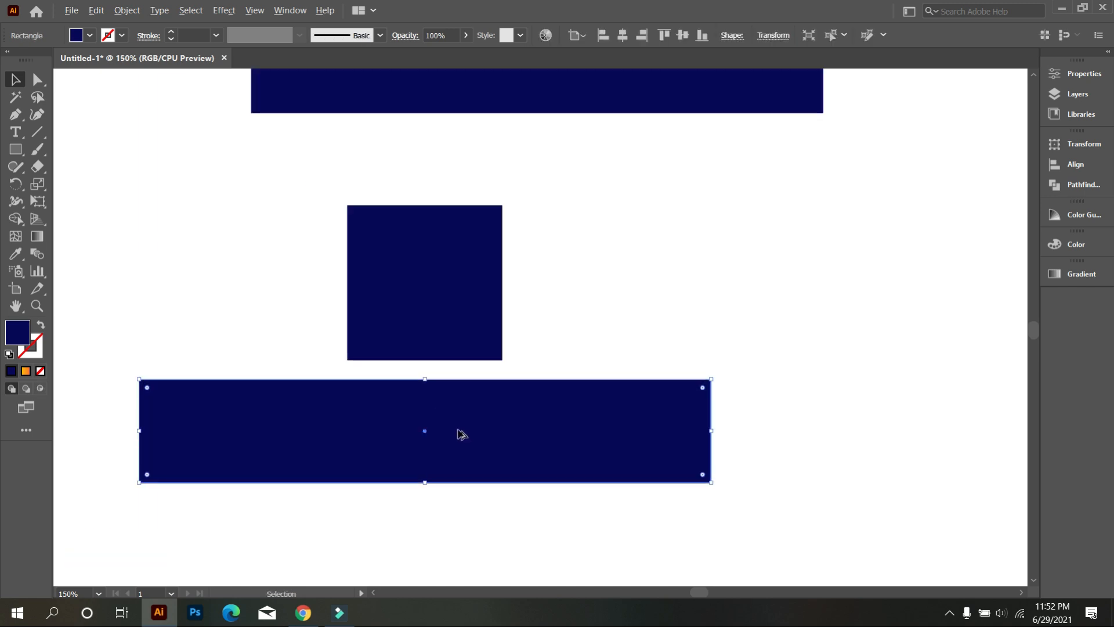
key("ctrl+equal")
left_click_drag(452, 433, 467, 414)
Step: Move the original long bar flush against the top edge of the large square
scroll(473, 389, "up", 1)
scroll(473, 388, "down", 1)
left_click_drag(546, 112, 445, 203)
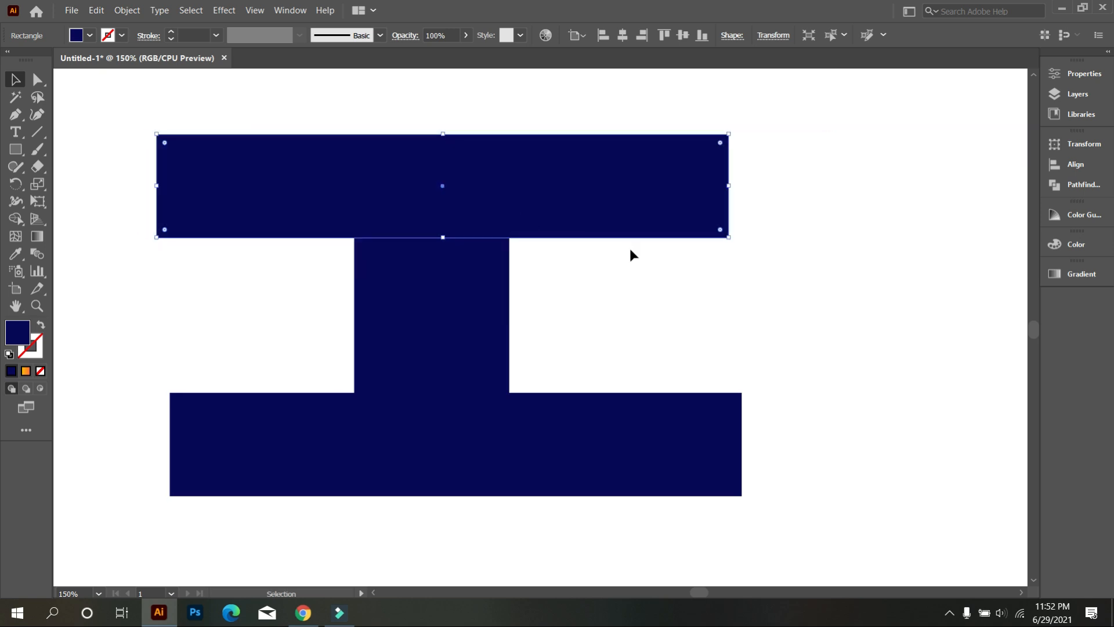
left_click(709, 312)
Step: Left-align the two long bars with each other and group them
left_click_drag(828, 508, 644, 191)
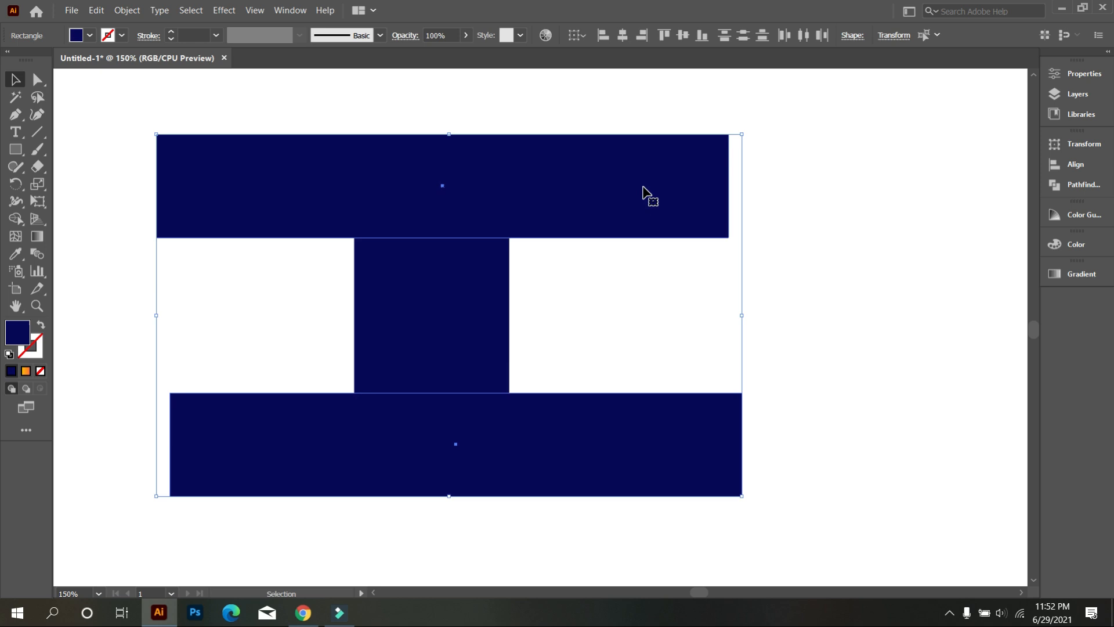
left_click(604, 36)
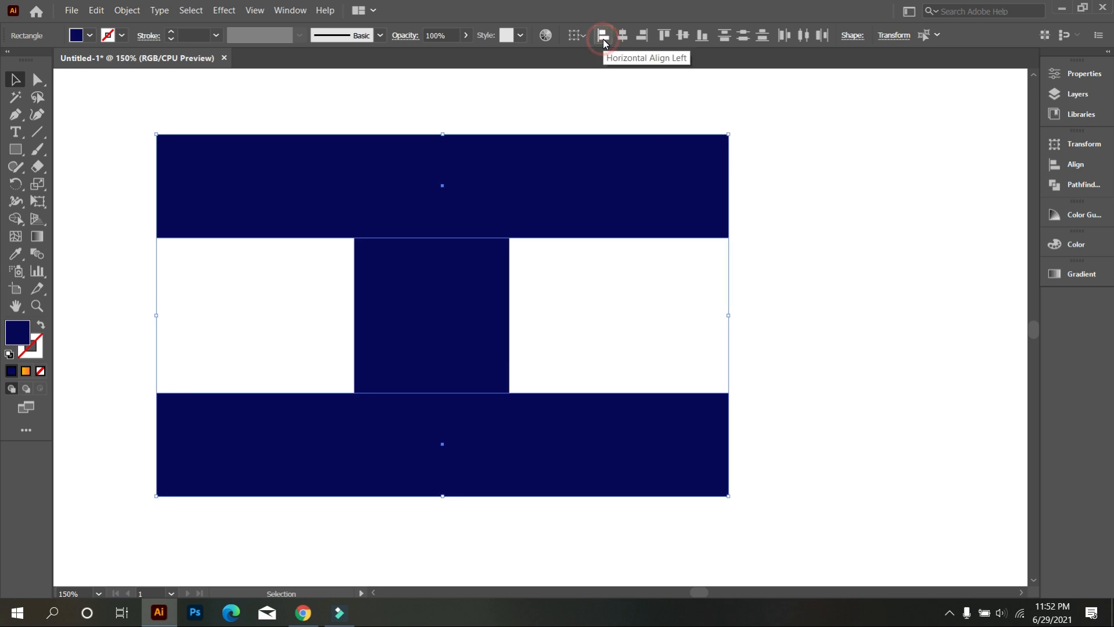
right_click(750, 111)
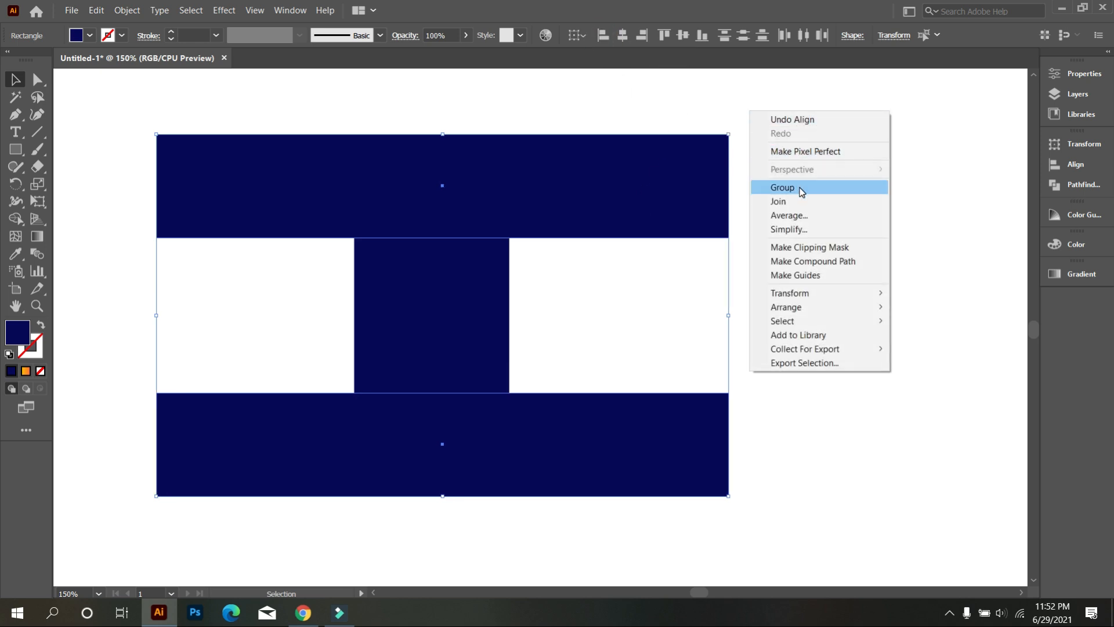
left_click(799, 188)
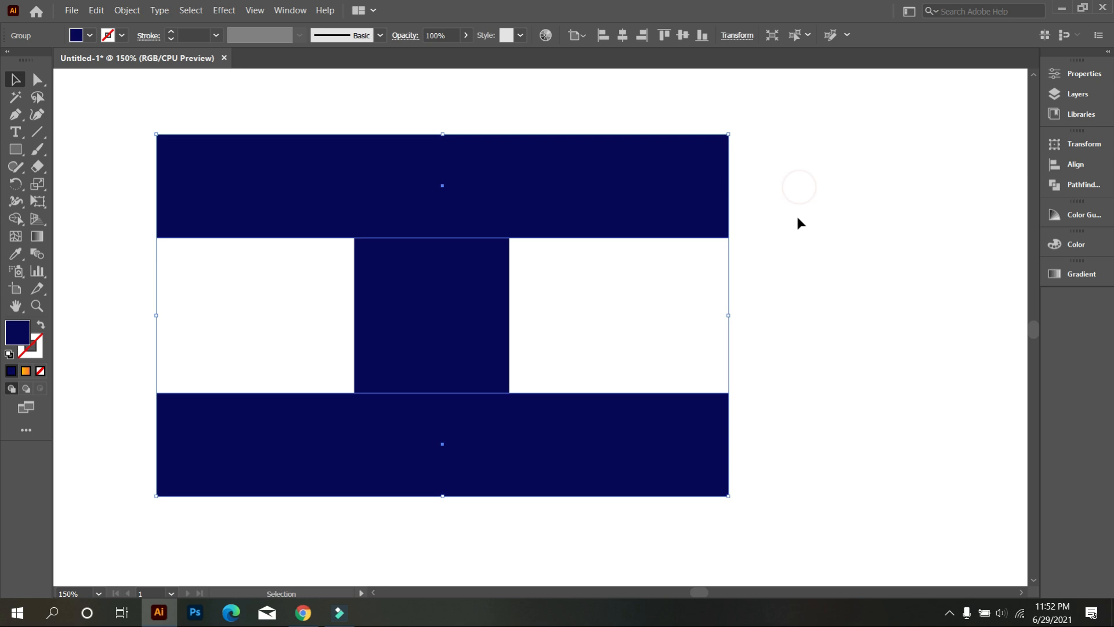
left_click(675, 266)
Step: Center-align the grouped bars and the square between them horizontally
left_click_drag(299, 117, 525, 424)
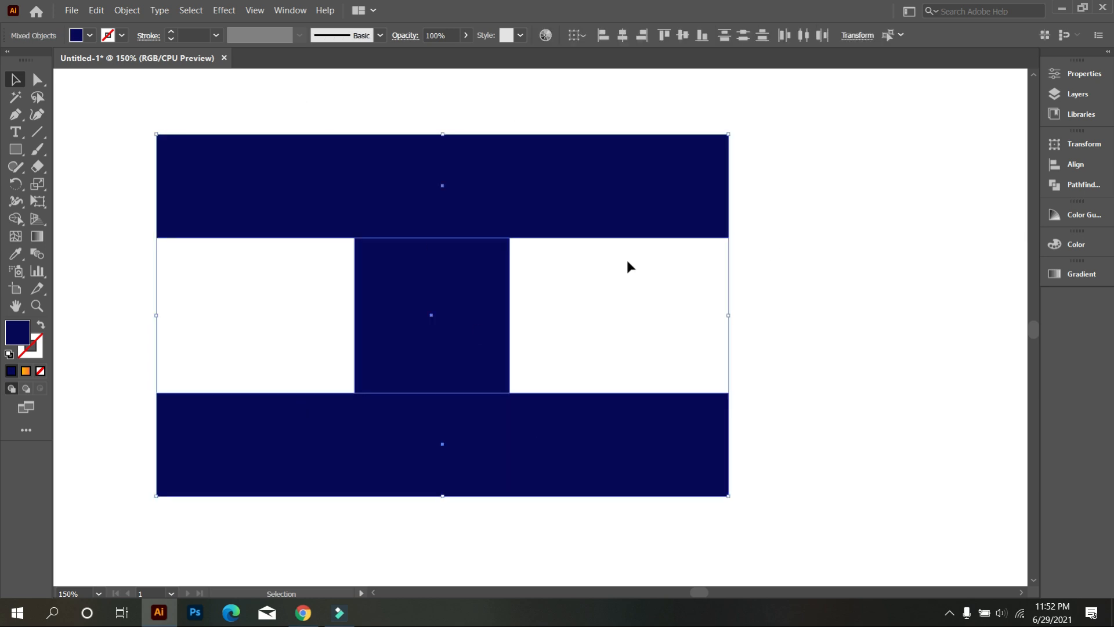
left_click(622, 34)
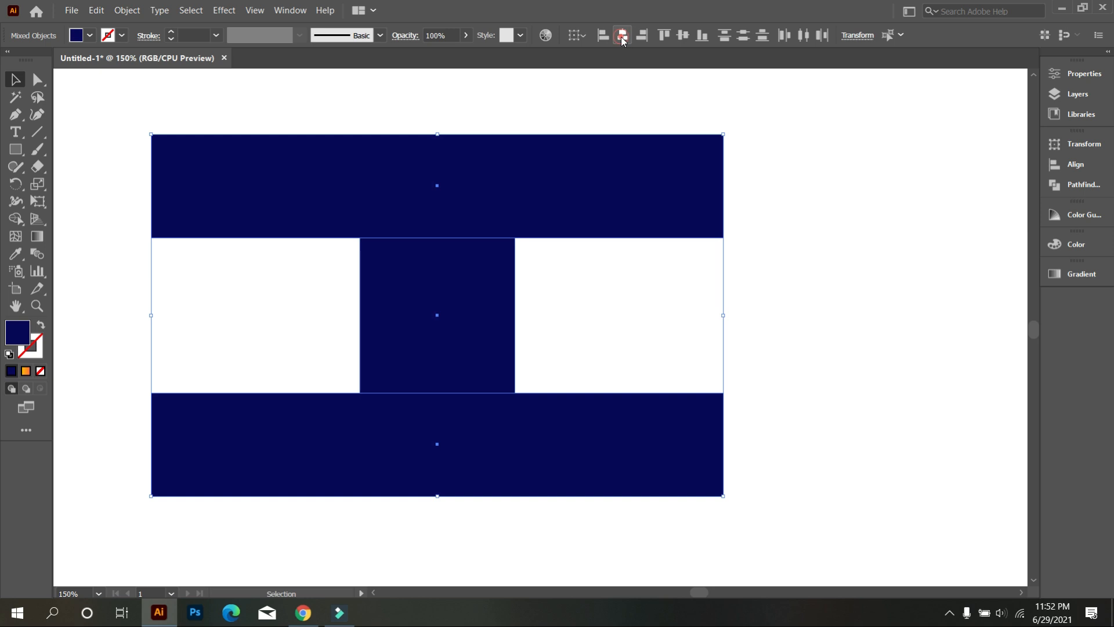
left_click(747, 188)
Step: Duplicate the bar group in place and rotate the copy 90° to form a crossed grid around the square
left_click(721, 192)
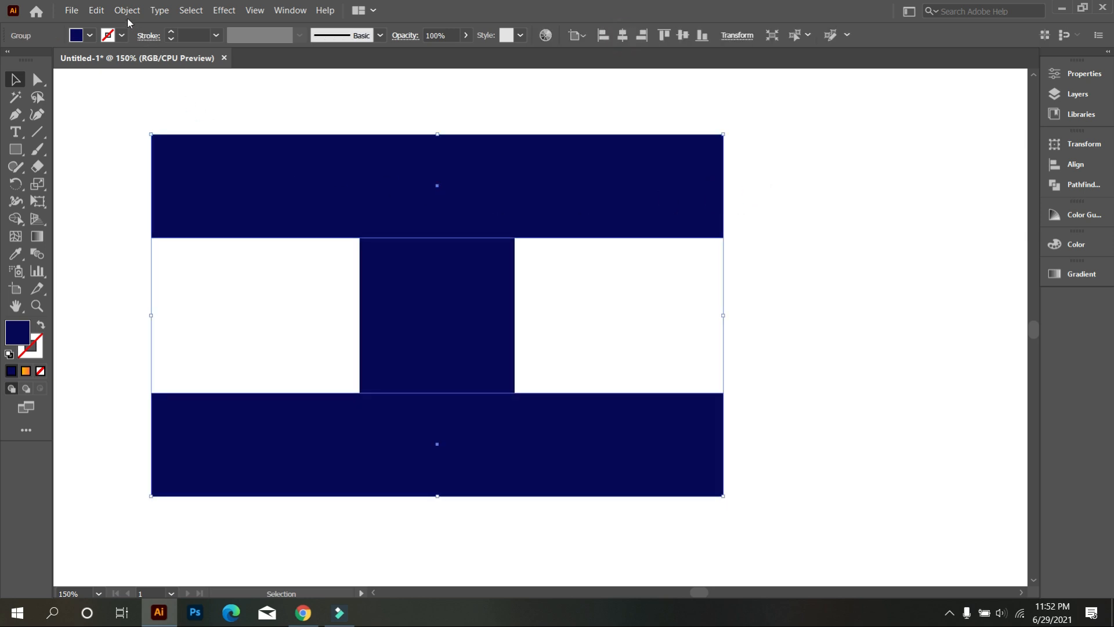
left_click(96, 11)
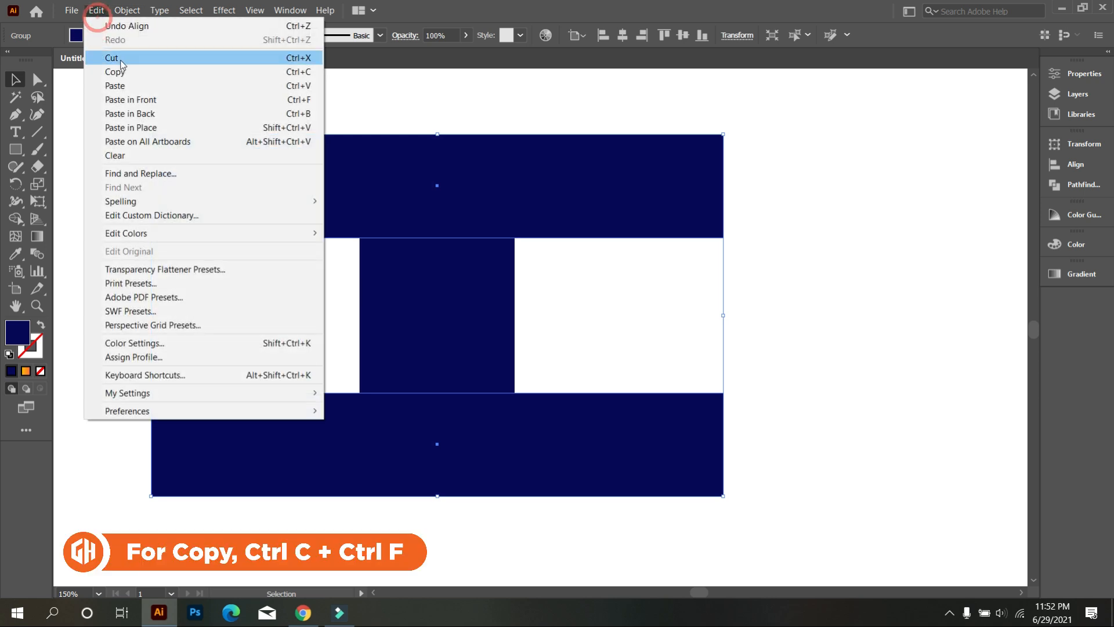
left_click(115, 72)
left_click(94, 12)
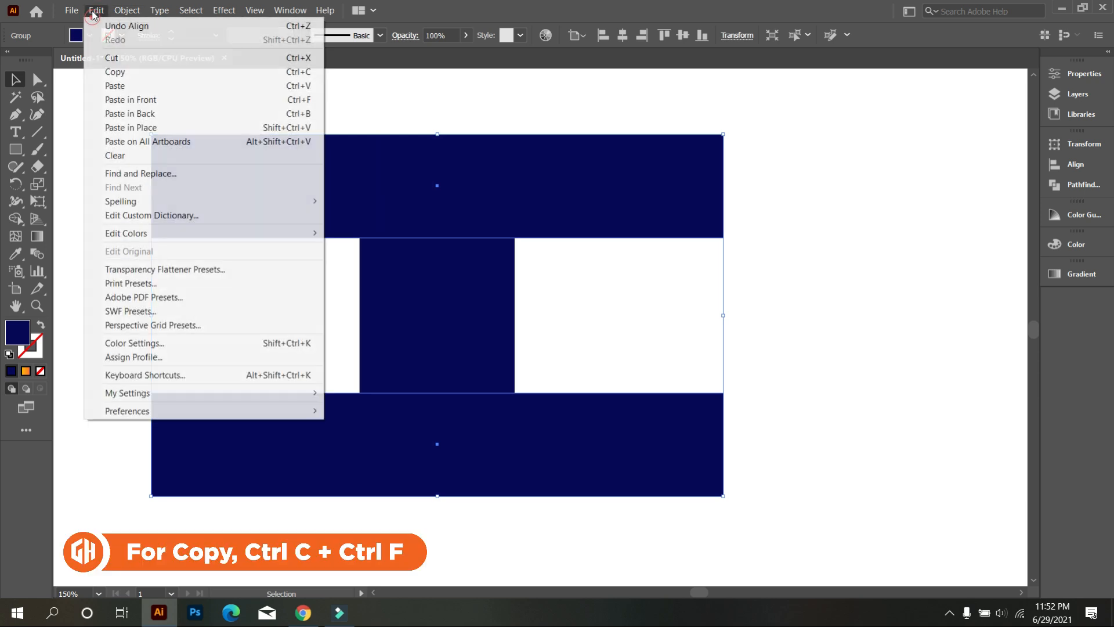
left_click(147, 123)
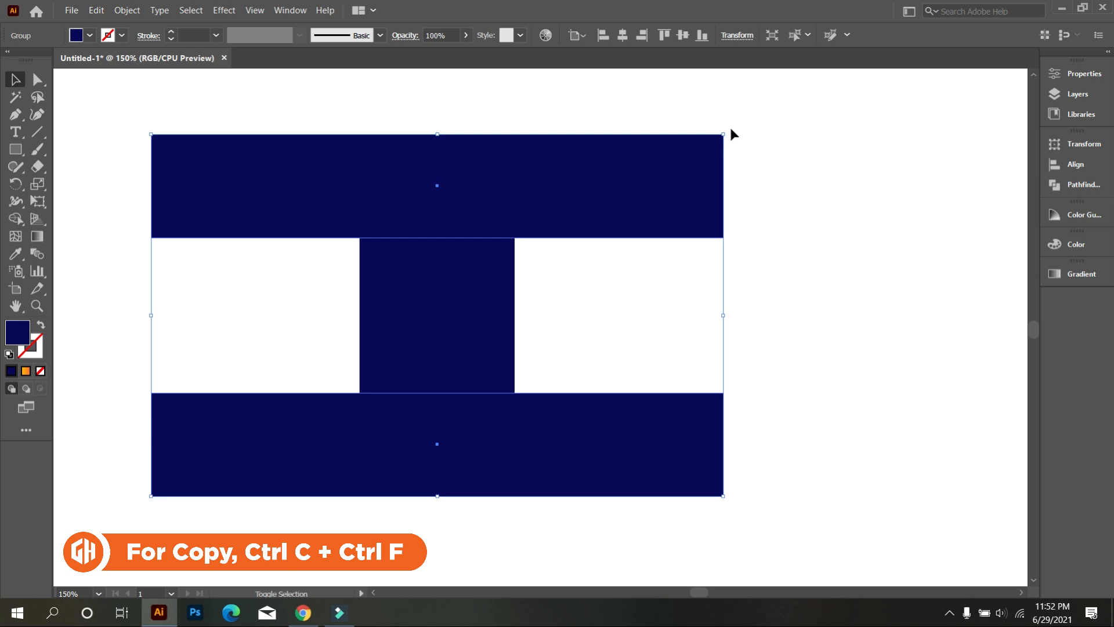
left_click_drag(729, 129, 648, 475)
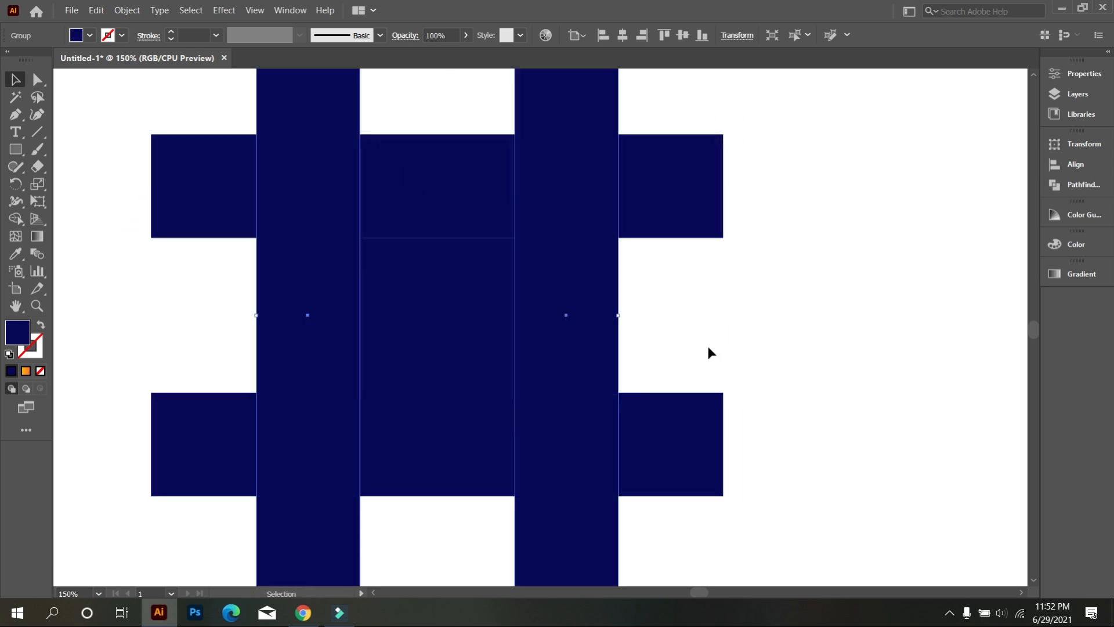
scroll(664, 329, "down", 1)
left_click(749, 331)
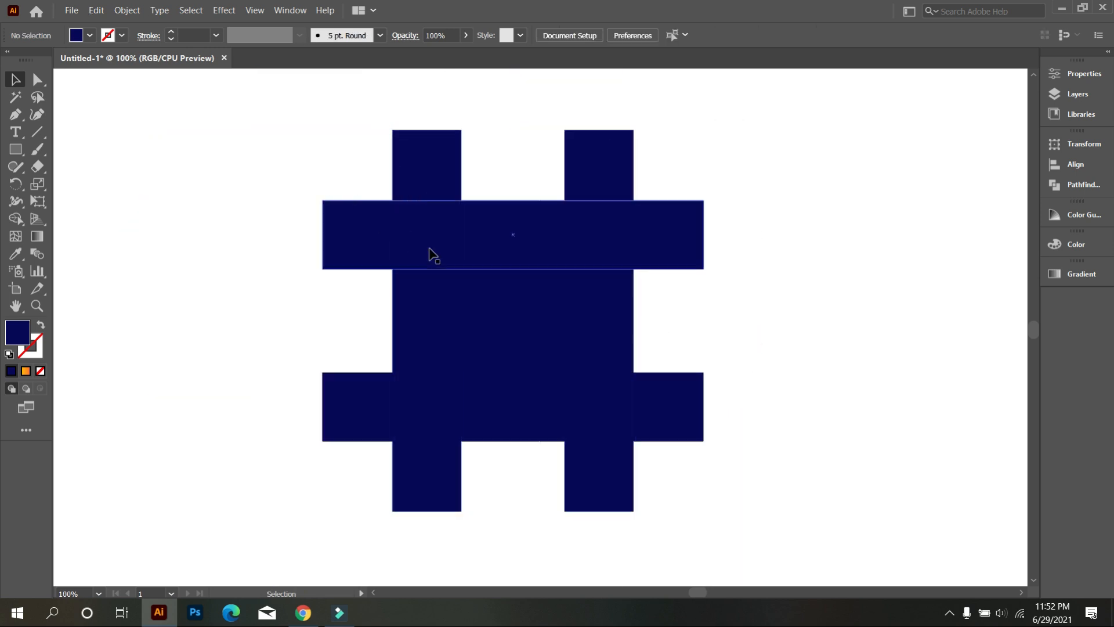
Step: Remove the eight bar ends protruding beyond the central square block with the Shape Builder tool
scroll(436, 254, "down", 2)
scroll(458, 284, "up", 1)
left_click_drag(274, 176, 611, 437)
scroll(562, 384, "up", 1)
scroll(561, 385, "up", 2)
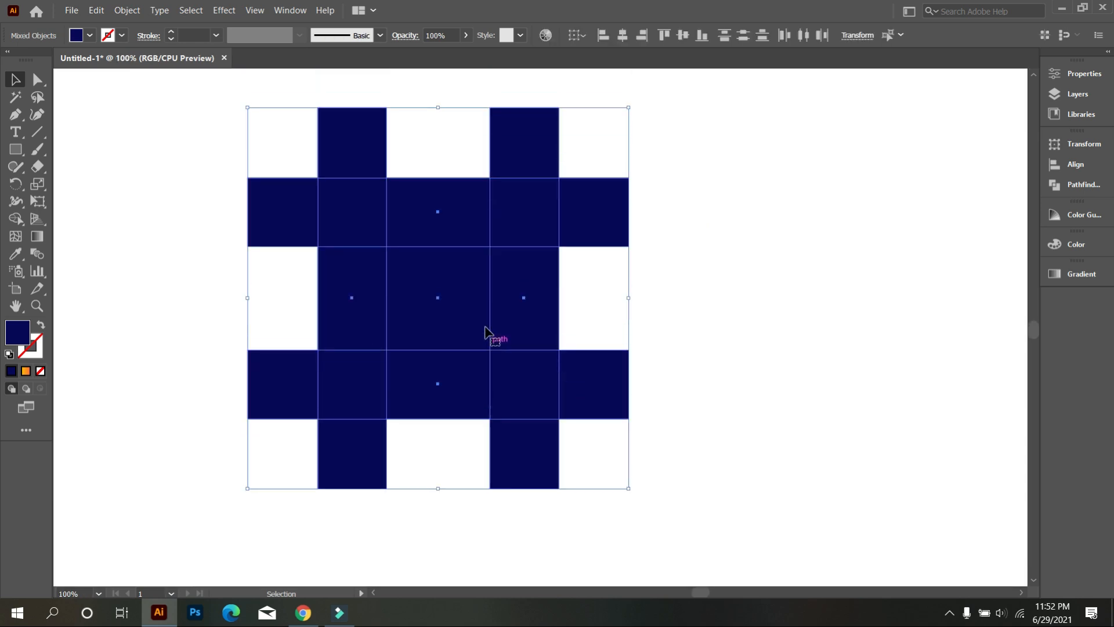
left_click(14, 219)
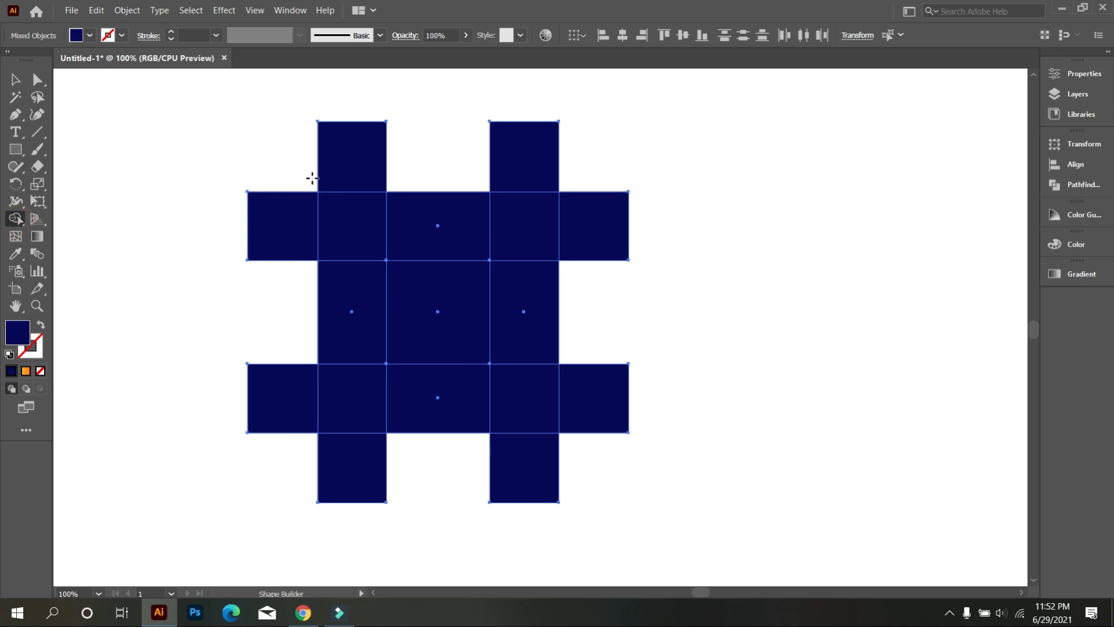
left_click(332, 169, "alt")
left_click(295, 218, "alt")
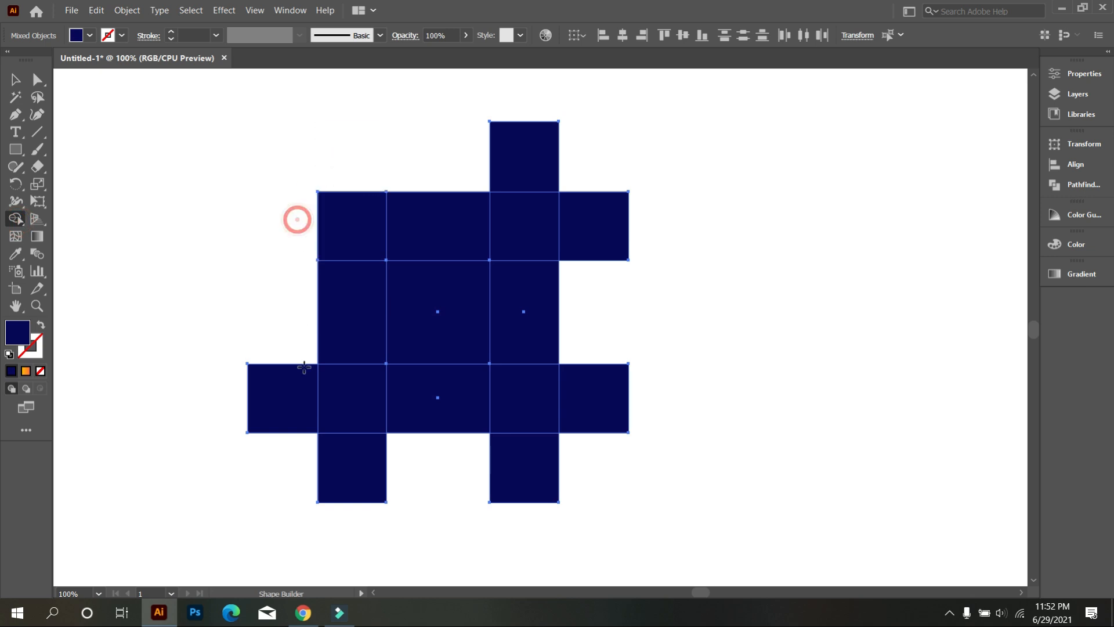
left_click(288, 389, "alt")
left_click(343, 457, "alt")
left_click(505, 471, "alt")
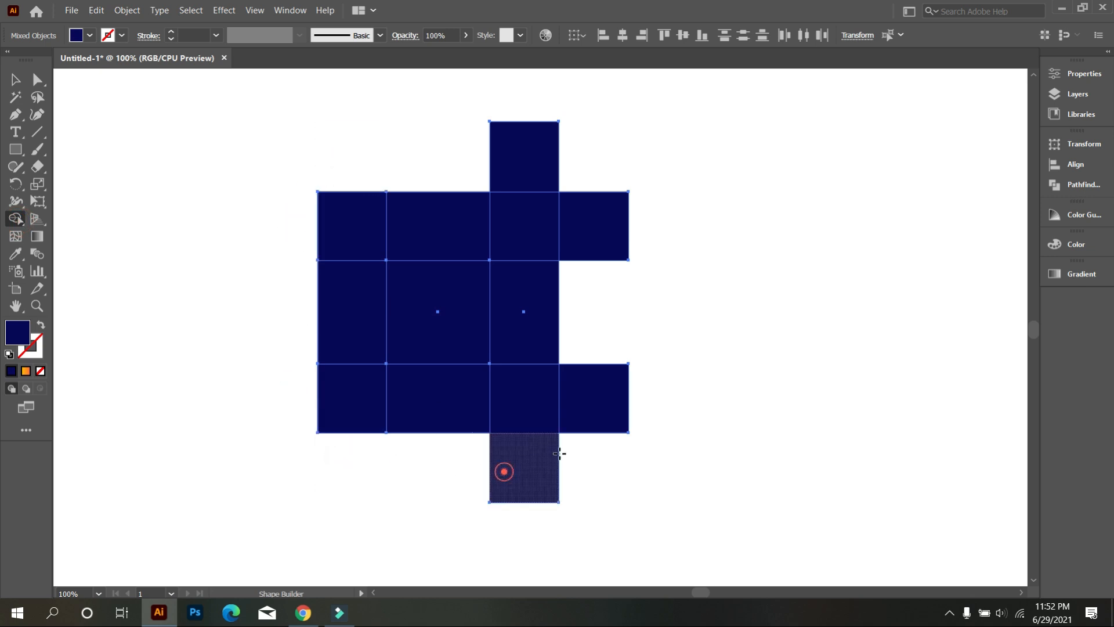
left_click(590, 413, "alt")
left_click(591, 254, "alt")
left_click(553, 156, "alt")
Step: Merge each corner piece with one adjacent side piece using Shape Builder, forming four interlocking rectangles around the center square
left_click_drag(432, 232, 522, 231)
left_click_drag(530, 303, 540, 400)
mouse_move(470, 410)
left_mouse_down()
mouse_move(391, 411)
mouse_move(361, 373)
mouse_move(351, 377)
left_mouse_up()
left_click_drag(357, 333, 360, 244)
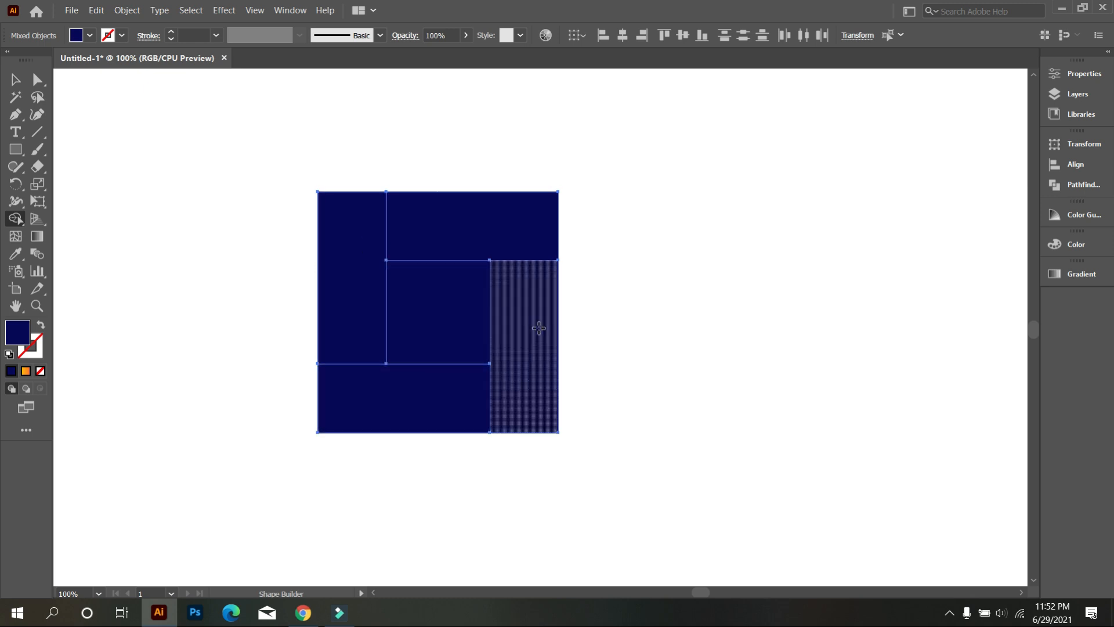
left_click(14, 81)
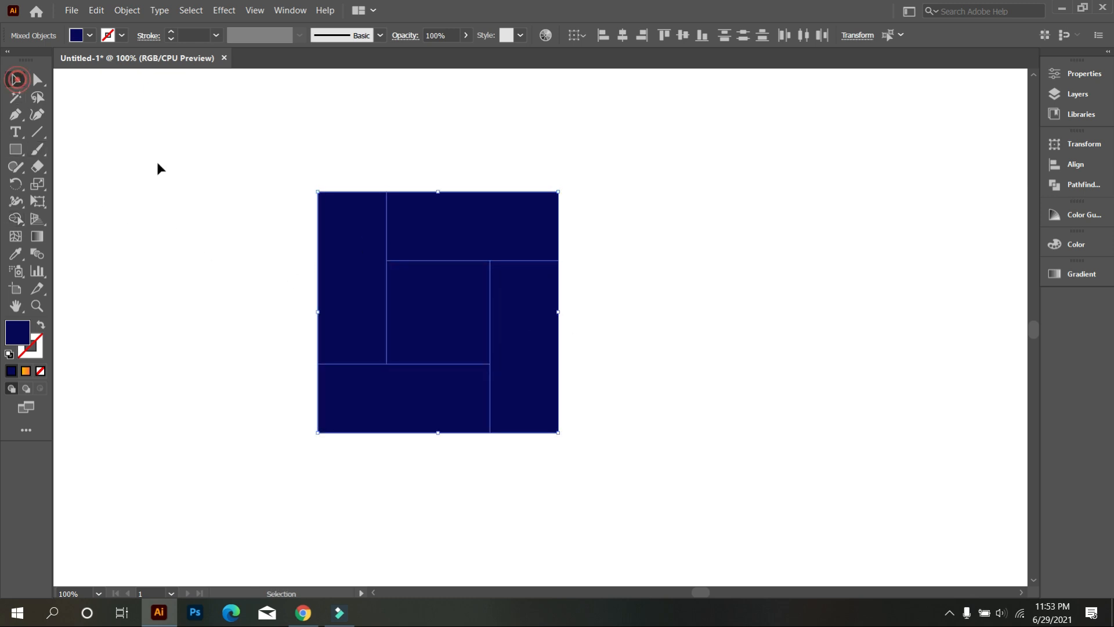
left_click(162, 166)
Step: Move the whole five-piece square slightly up and sideways on the artboard
scroll(551, 348, "down", 1)
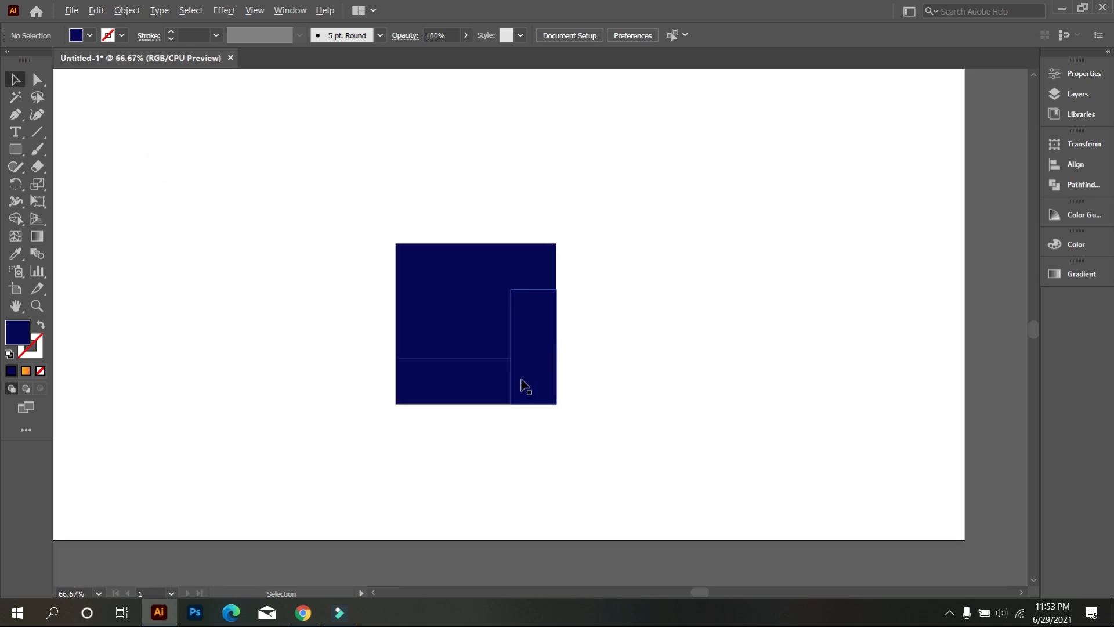
left_click_drag(341, 246, 540, 464)
left_click_drag(475, 402, 505, 353)
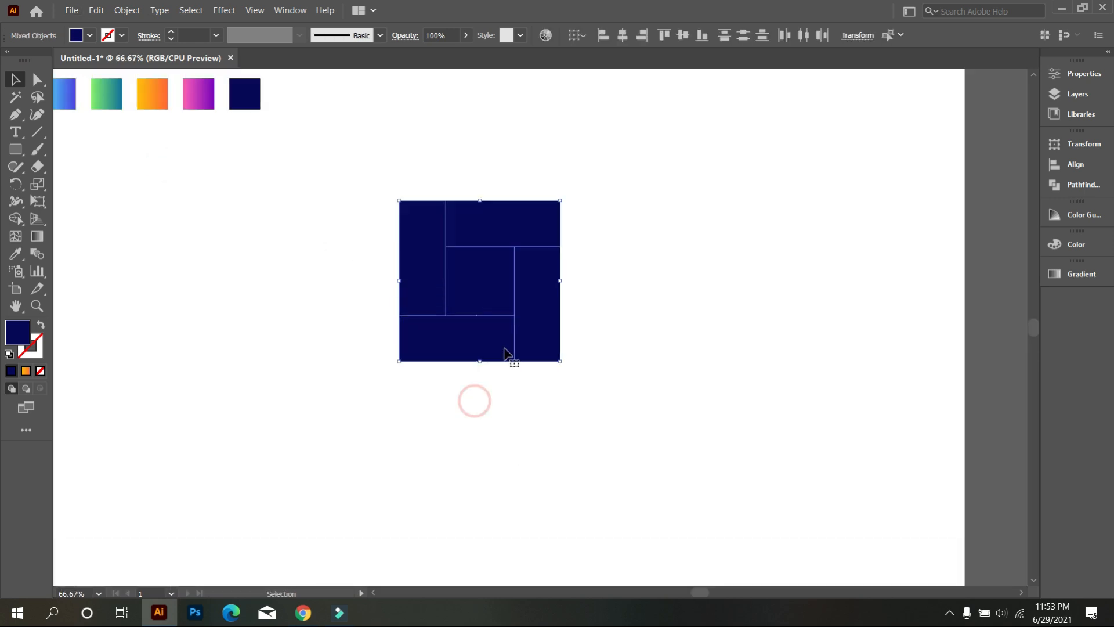
left_click(667, 445)
Step: Round the square's outer upper-left, upper-right and lower-left corners to a radius of about 60.56 px
scroll(507, 267, "up", 1)
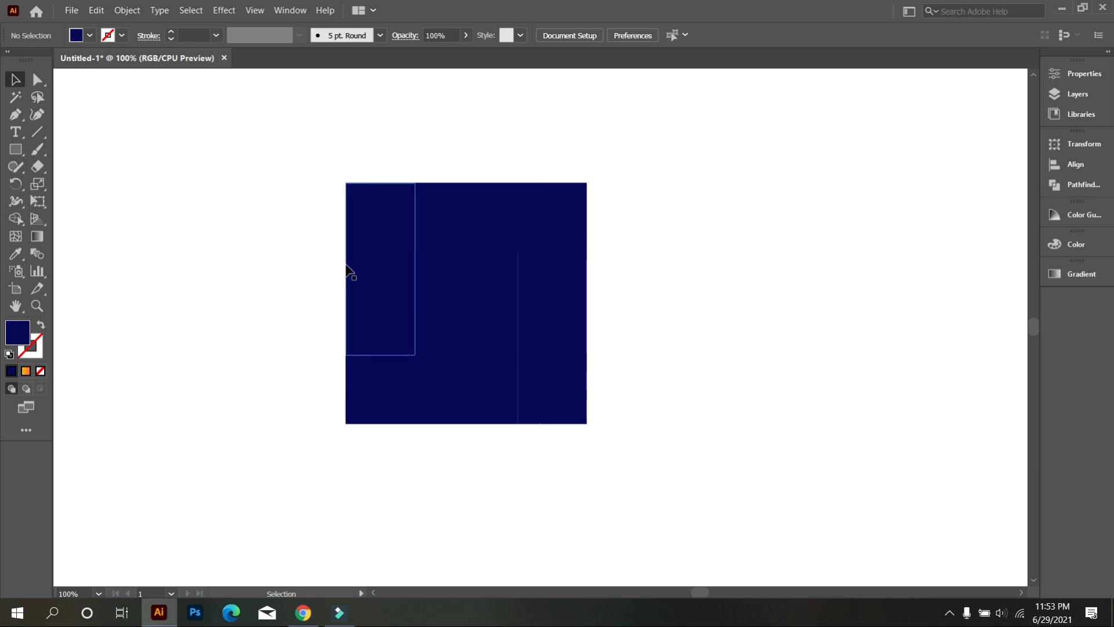
left_click_drag(204, 120, 714, 474)
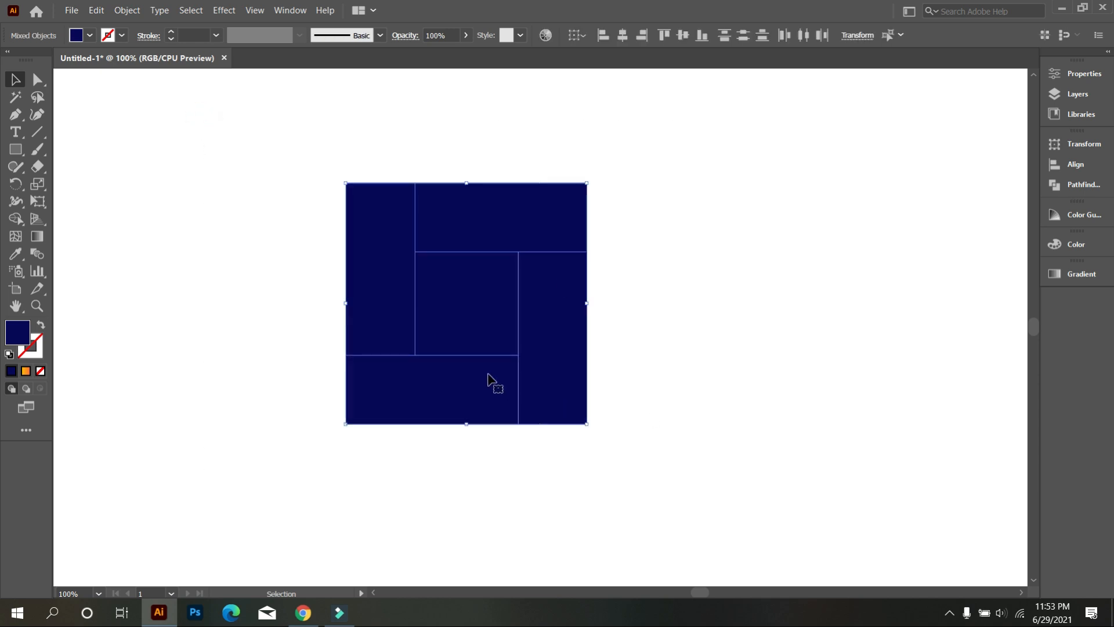
left_click(36, 81)
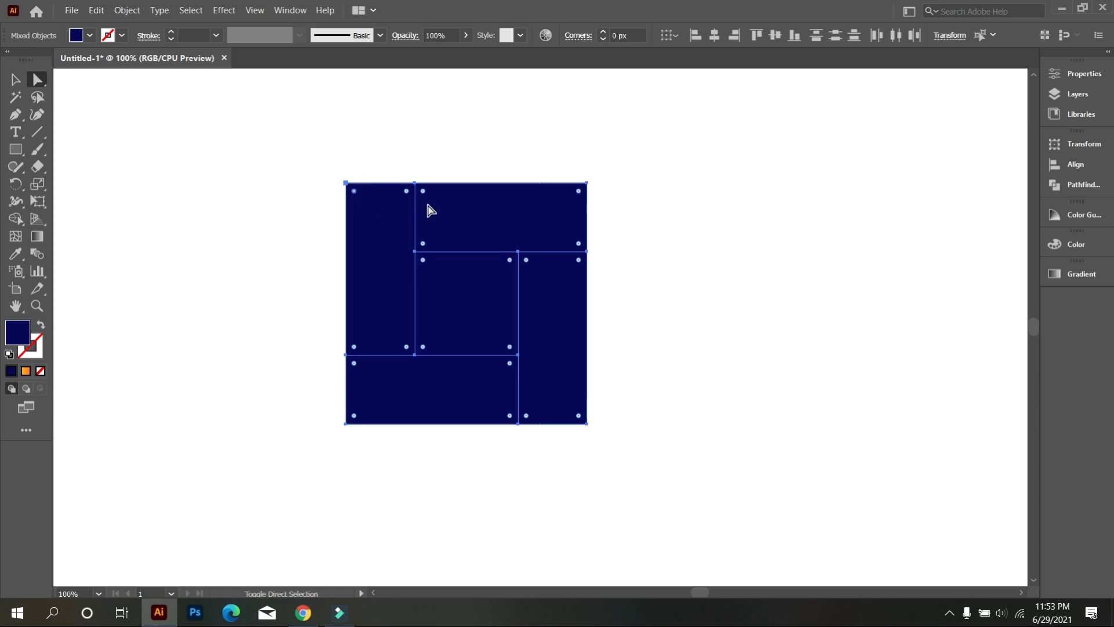
left_click(579, 191)
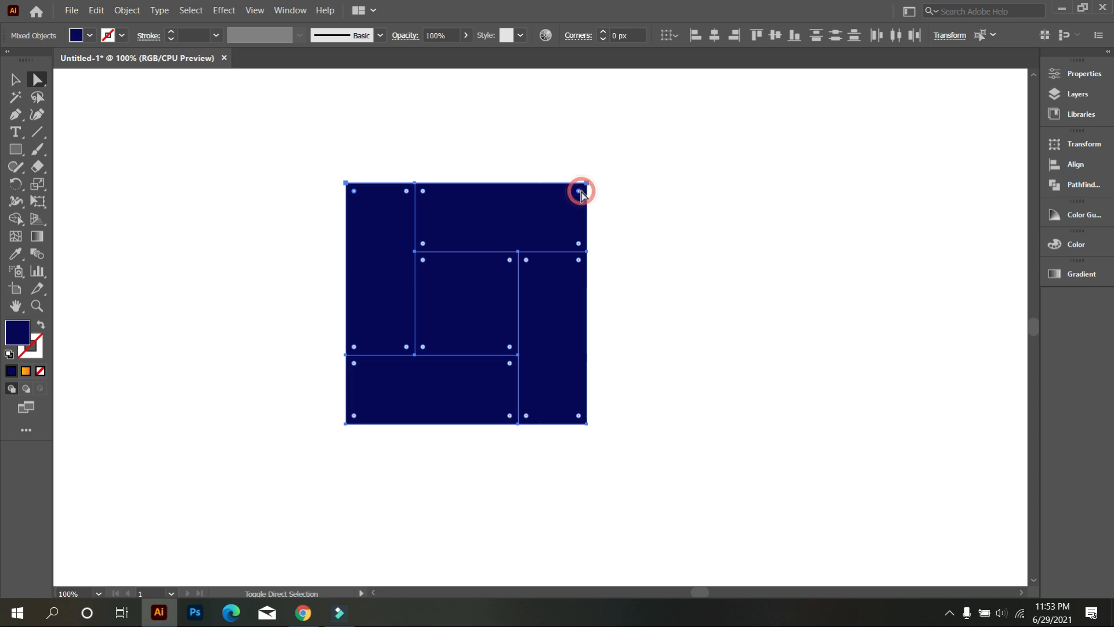
left_click(354, 416)
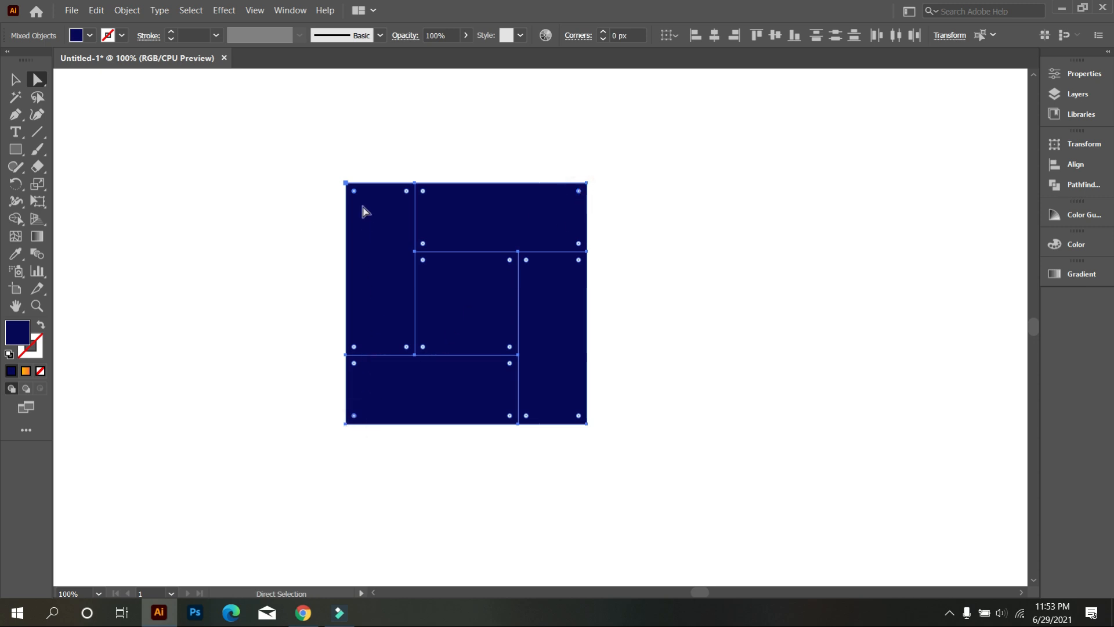
left_click_drag(360, 199, 462, 355)
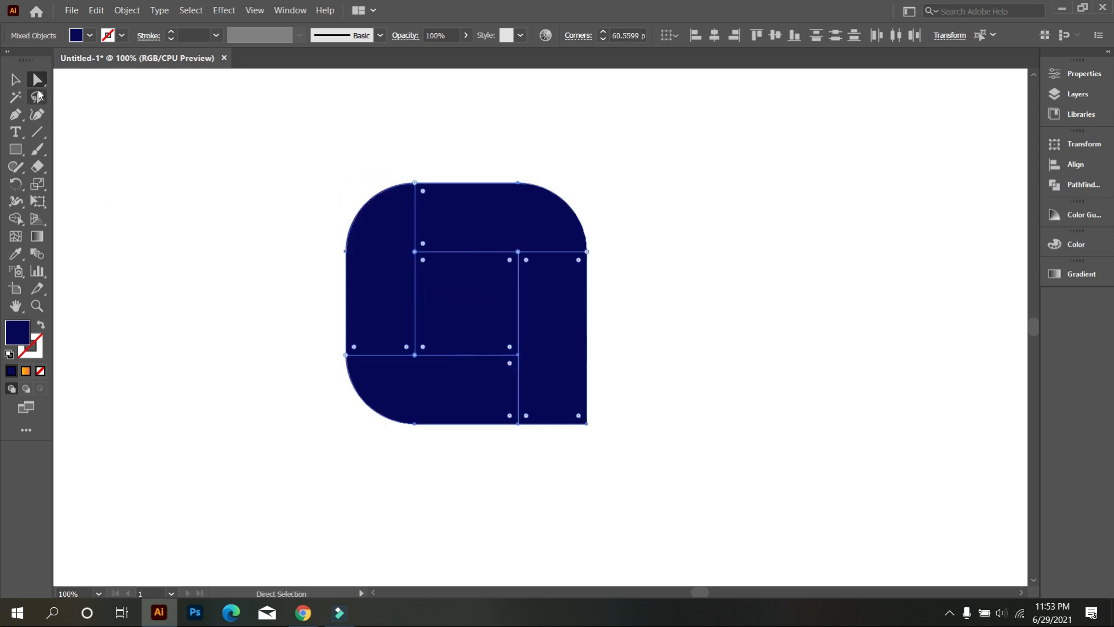
left_click(15, 79)
left_click(183, 182)
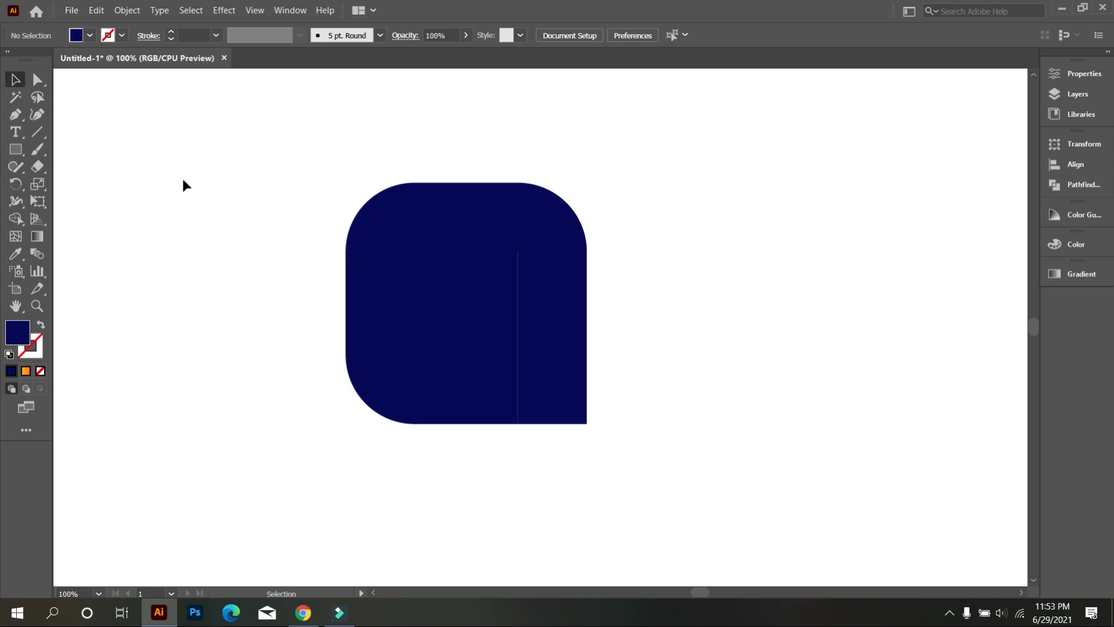
Step: Copy all five pieces of the rounded square and paste the duplicates in place in front
left_click_drag(229, 167, 629, 498)
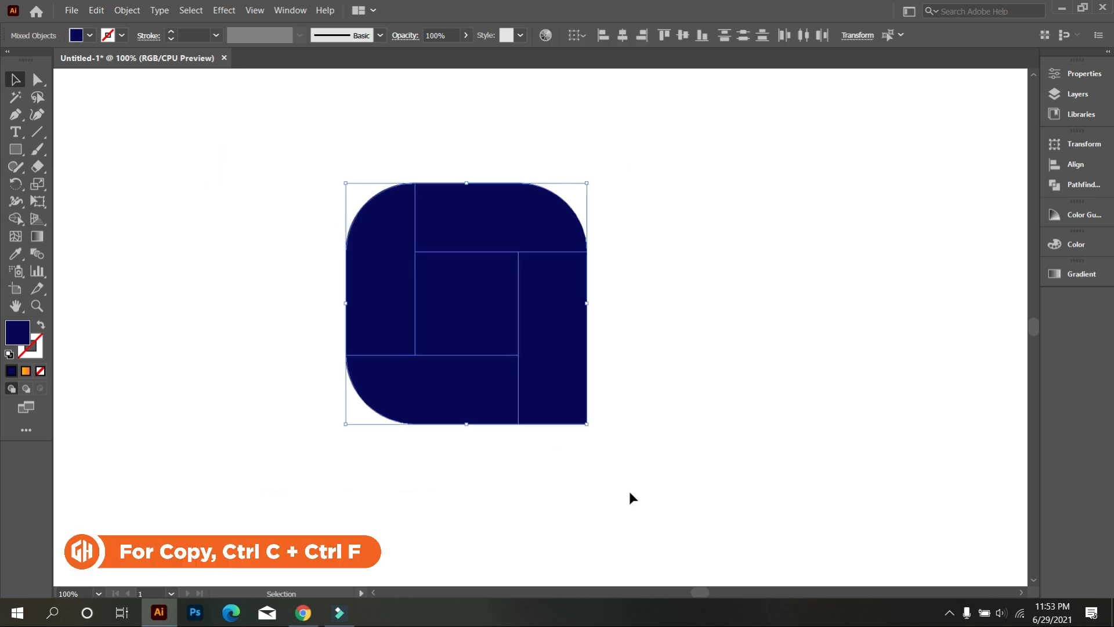
left_click(96, 11)
left_click(116, 72)
left_click(96, 11)
left_click(160, 124)
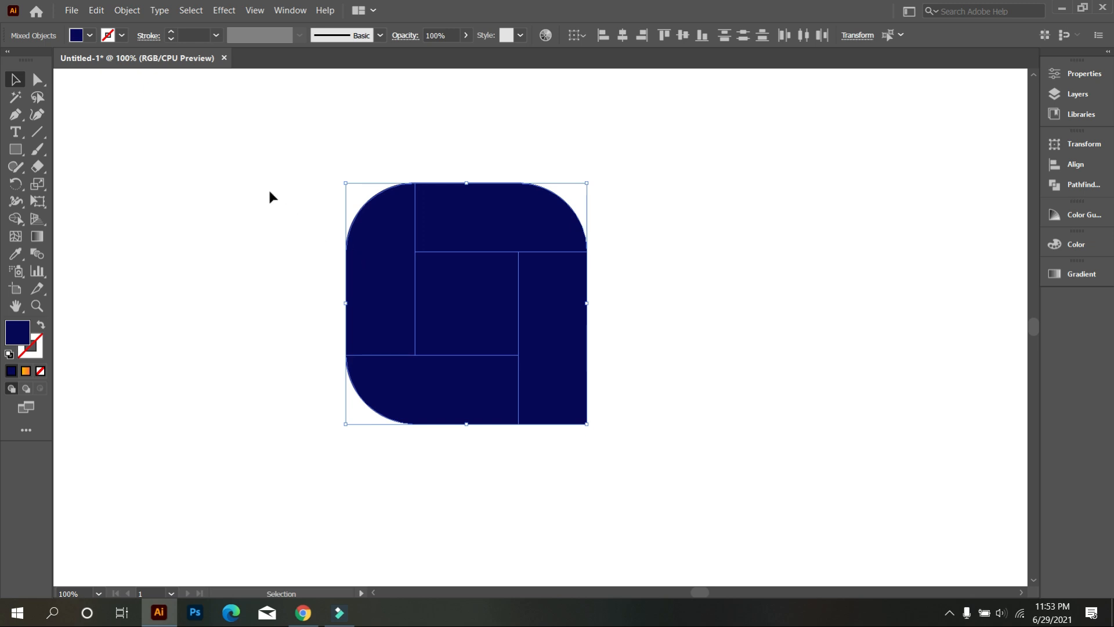
left_click(144, 152)
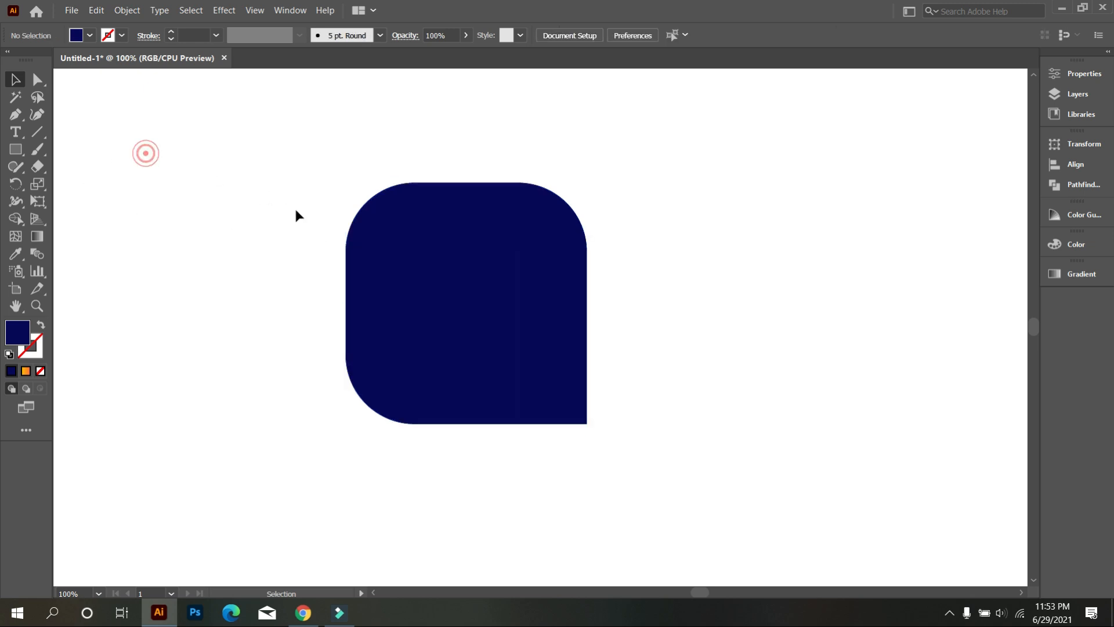
left_click(388, 263)
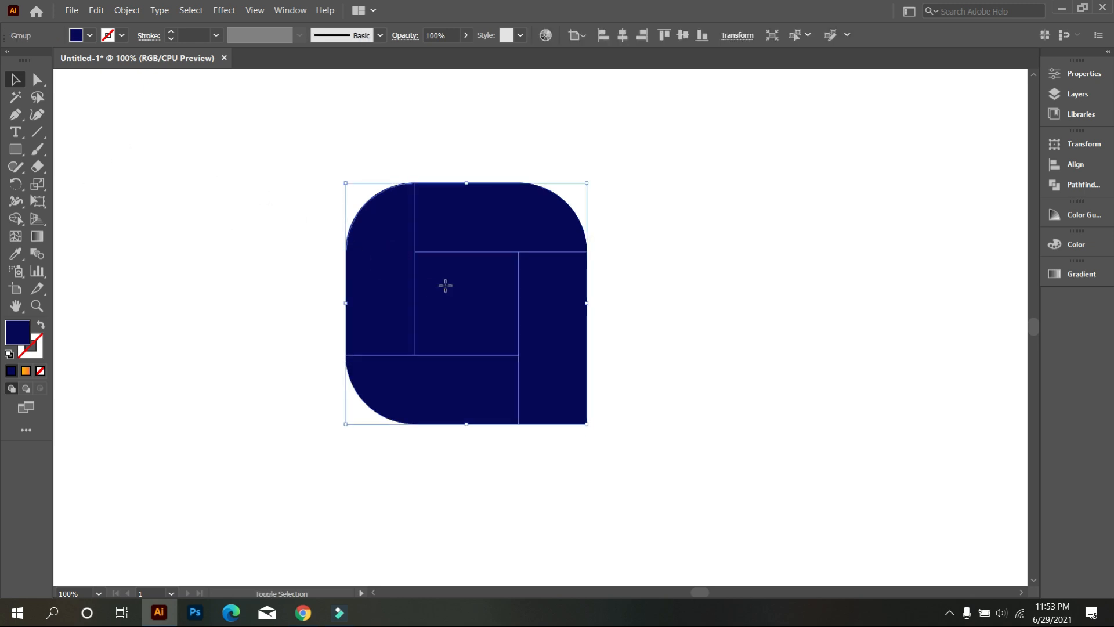
left_click_drag(456, 233, 319, 218)
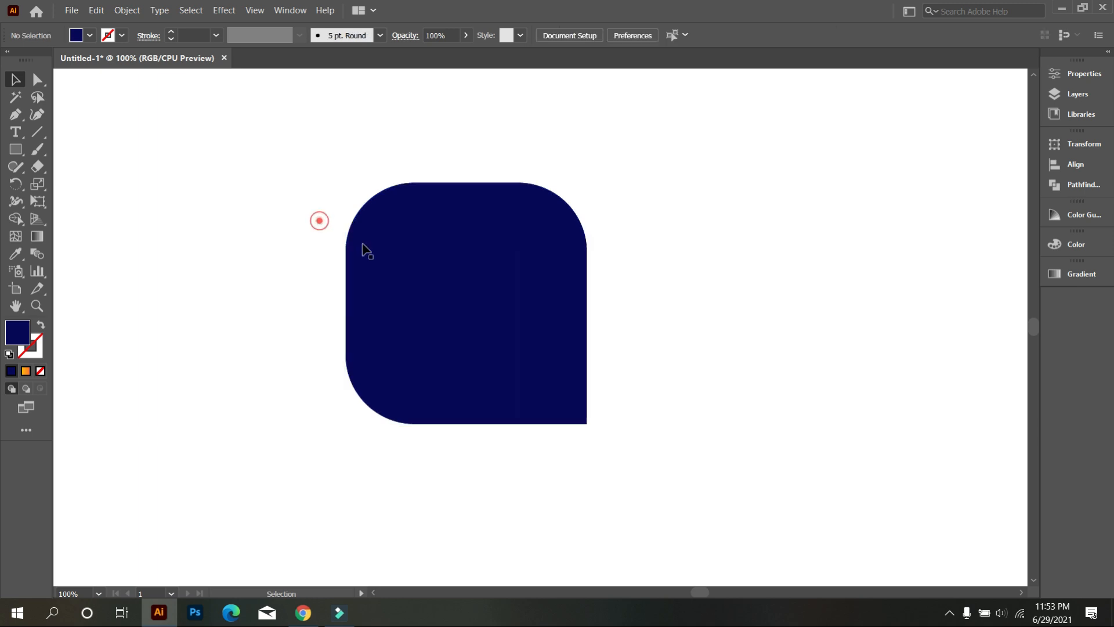
left_click(450, 285)
key("ctrl+z")
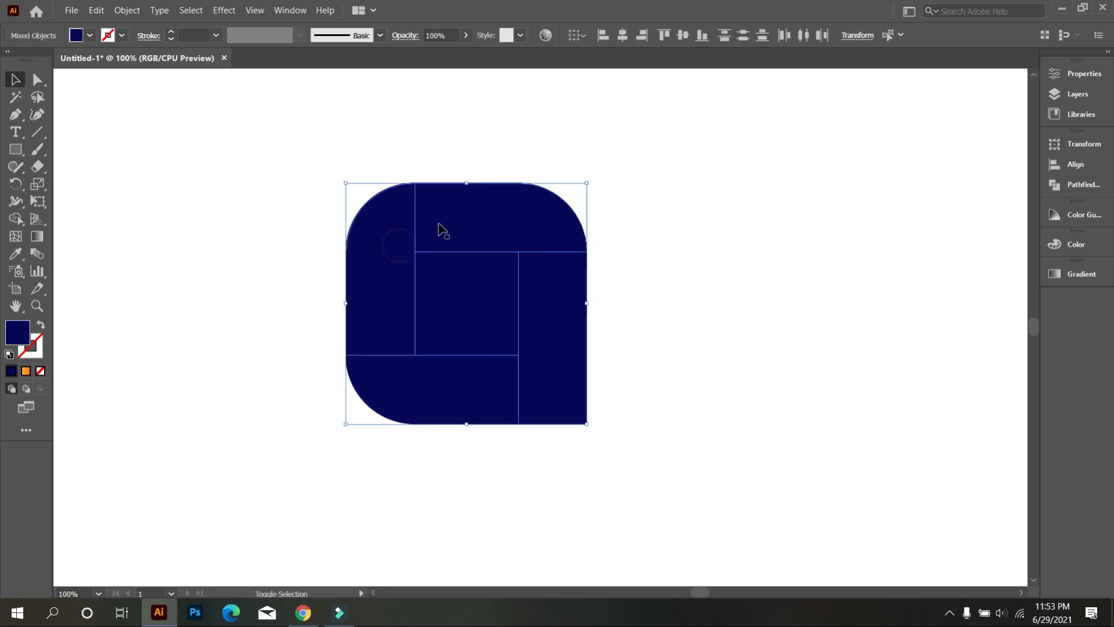
left_click(644, 185)
left_click(560, 304)
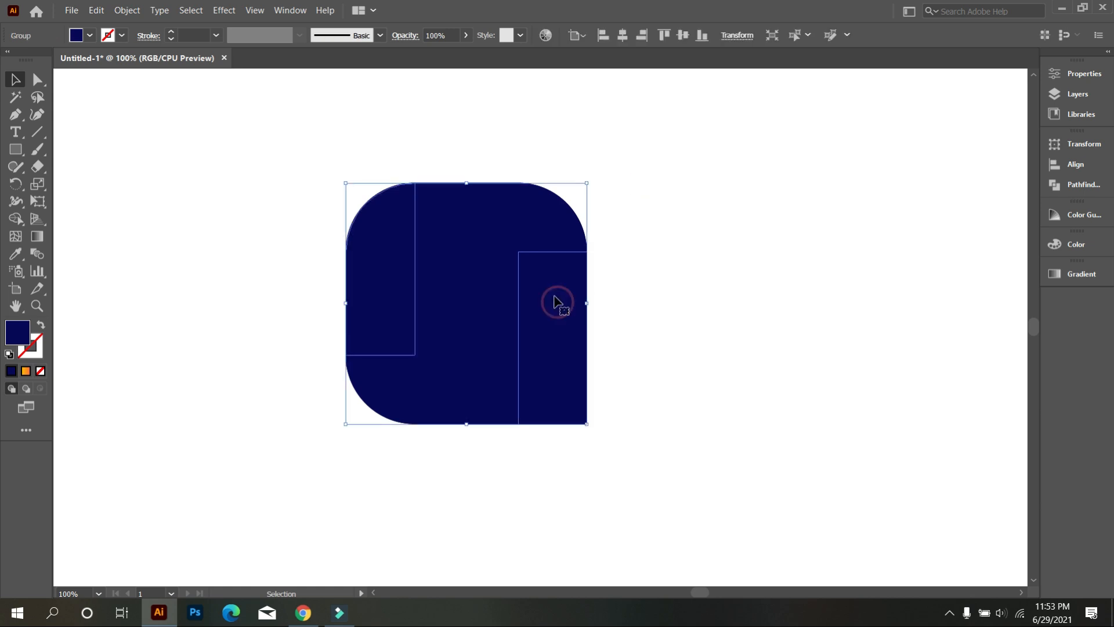
left_click(494, 273)
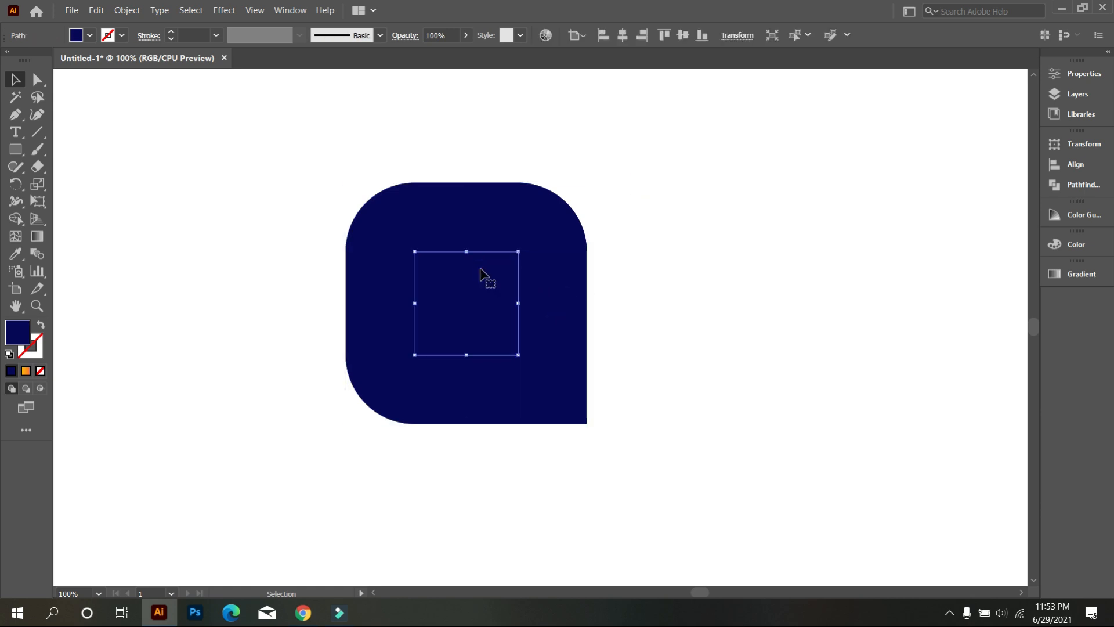
left_click(401, 249)
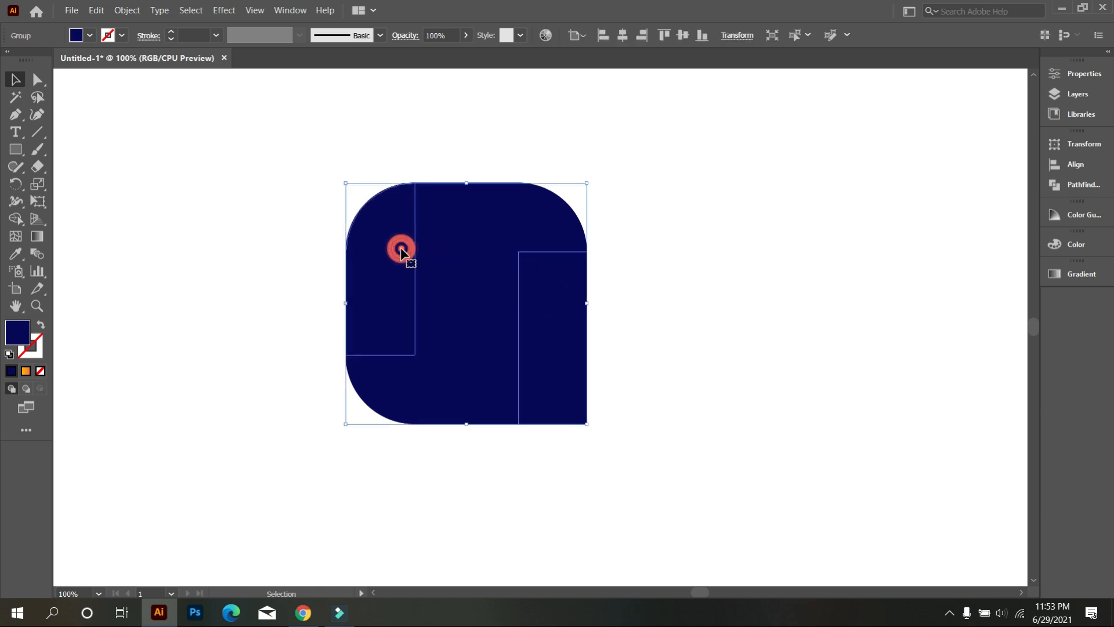
left_click(206, 156)
Step: On the front copies, round the center square's four corners, top bar's upper-left, right bar's upper-right and left bar's lower-left corners to about 21.85 px
left_click(38, 79)
left_click(364, 263)
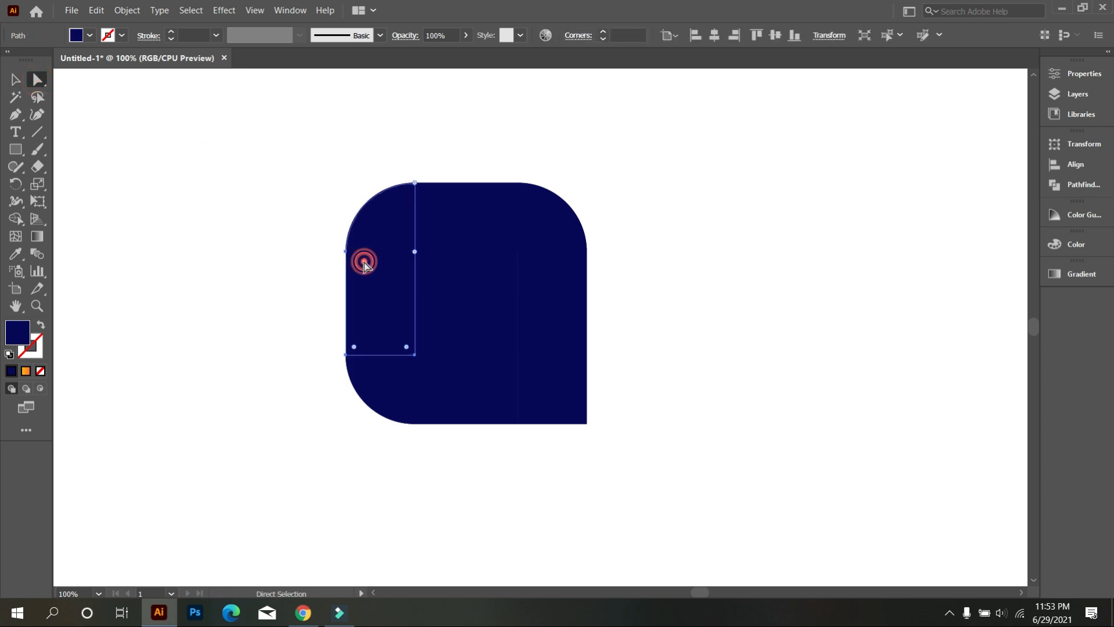
left_click(448, 216, "shift")
left_click(568, 311, "shift")
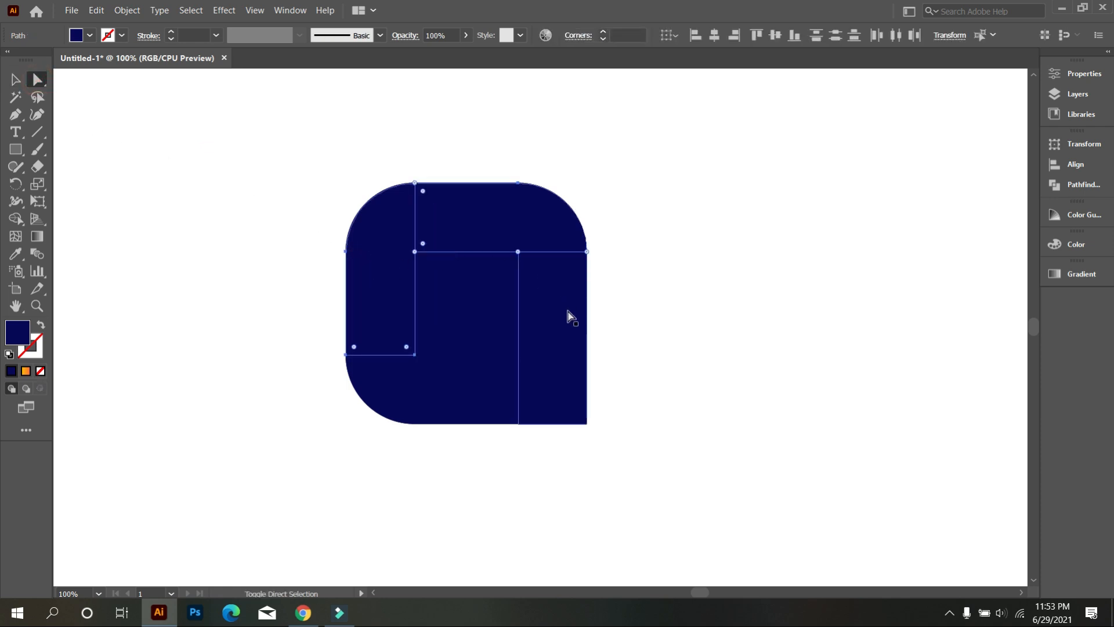
left_click(480, 308, "shift")
left_click(471, 386, "shift")
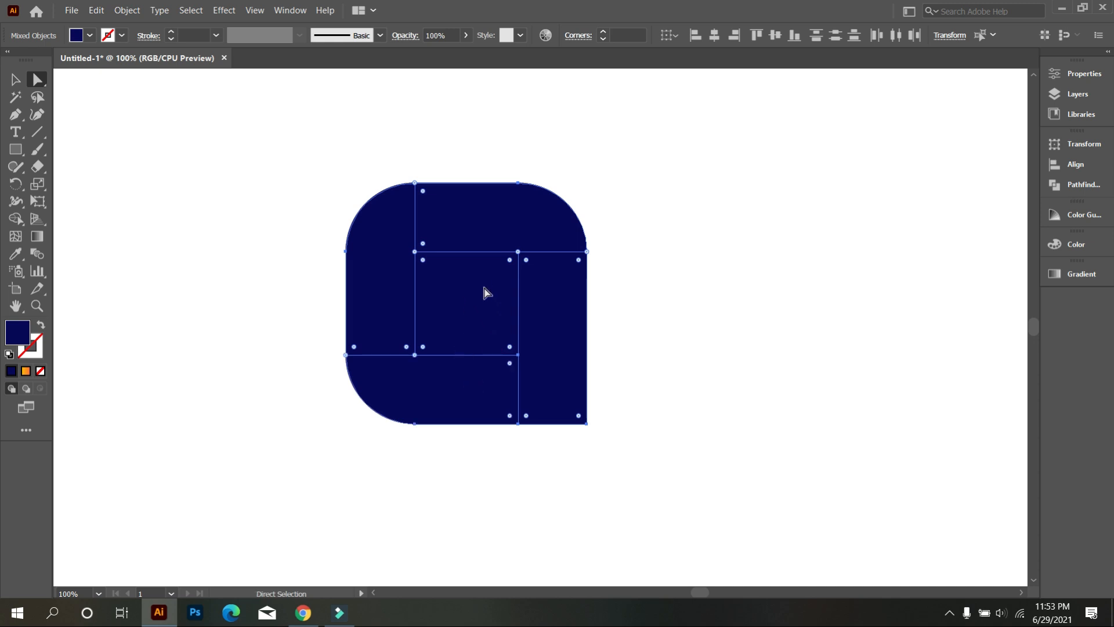
scroll(461, 309, "up", 1, "alt")
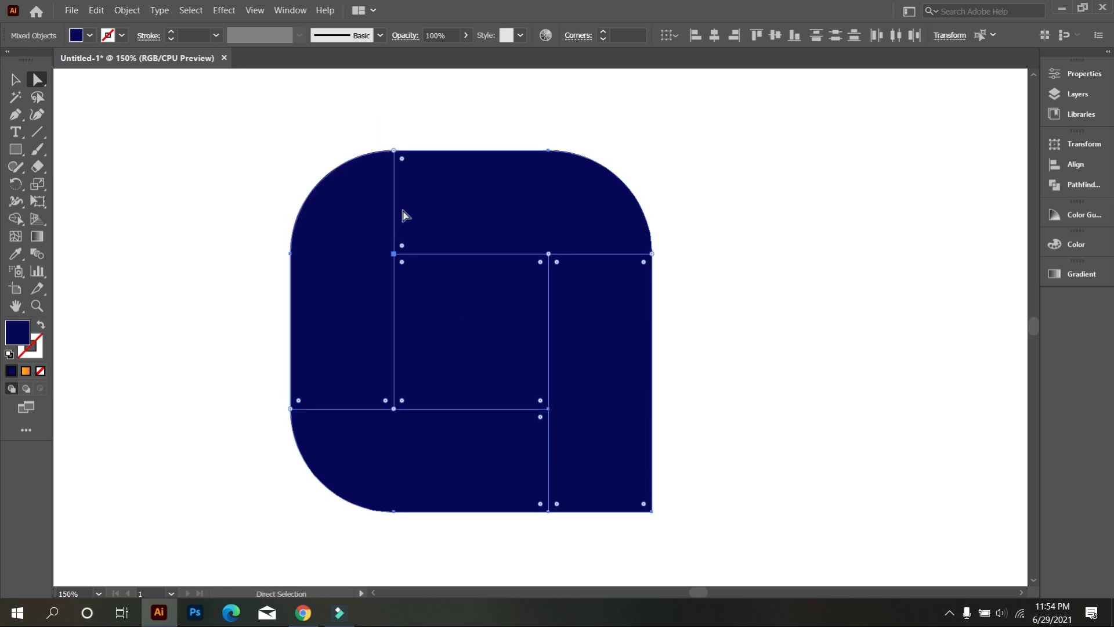
left_click(402, 160)
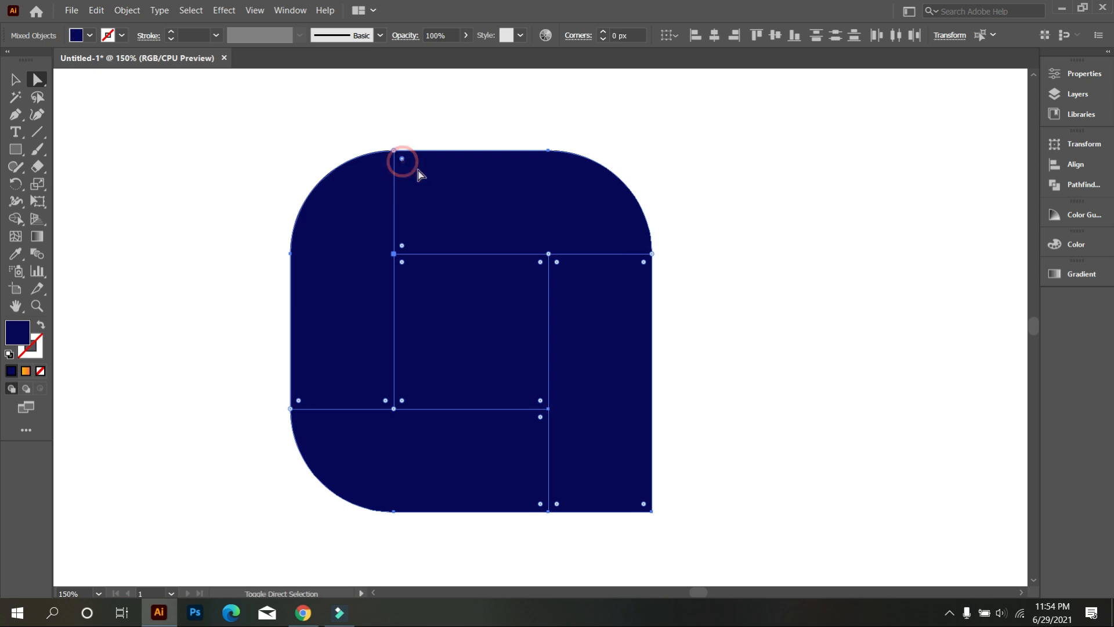
left_click(644, 263)
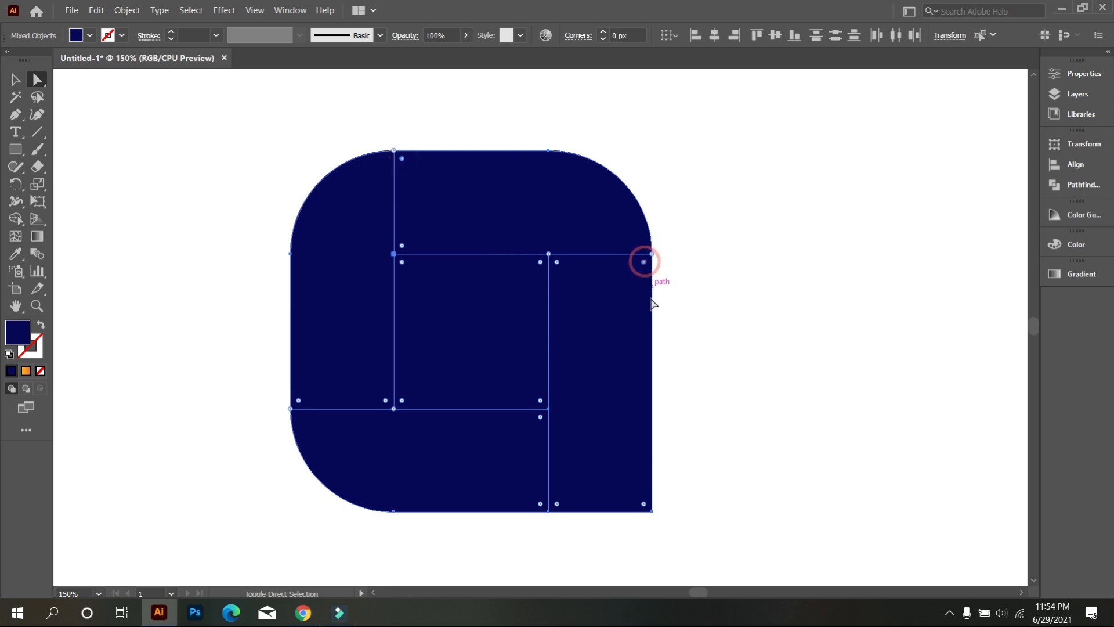
left_click(299, 401)
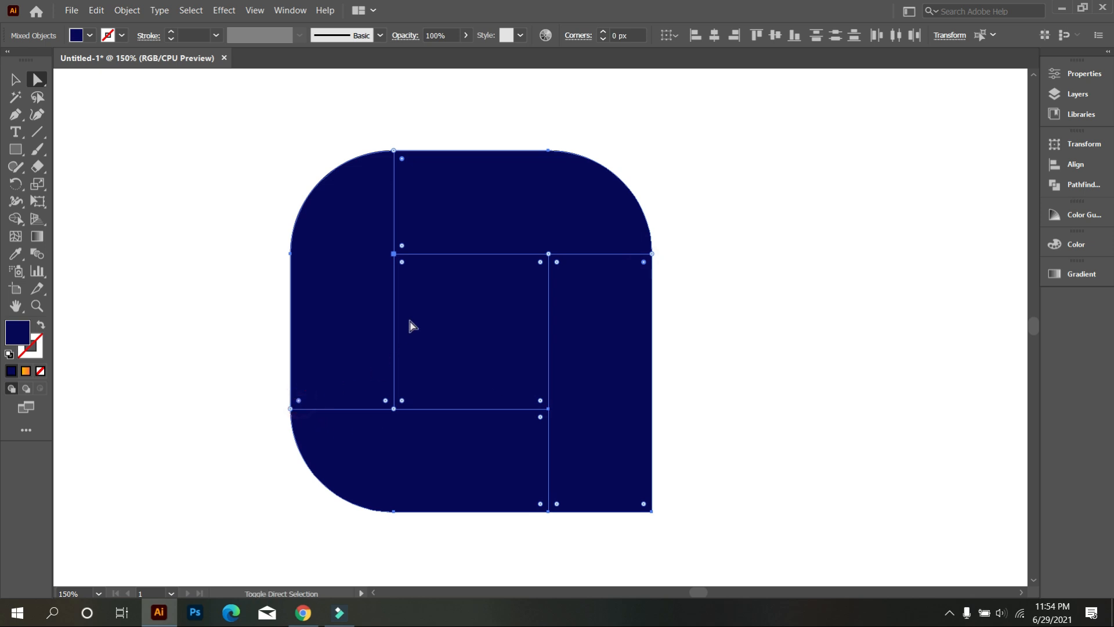
left_click(402, 262)
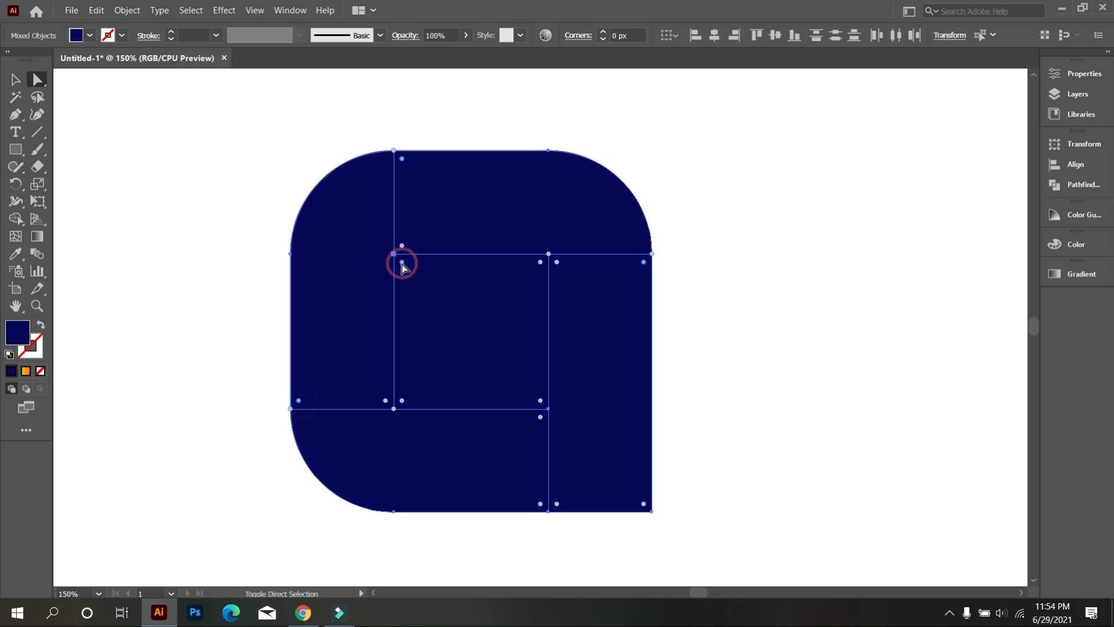
left_click(540, 262)
left_click(540, 400)
left_click(403, 401)
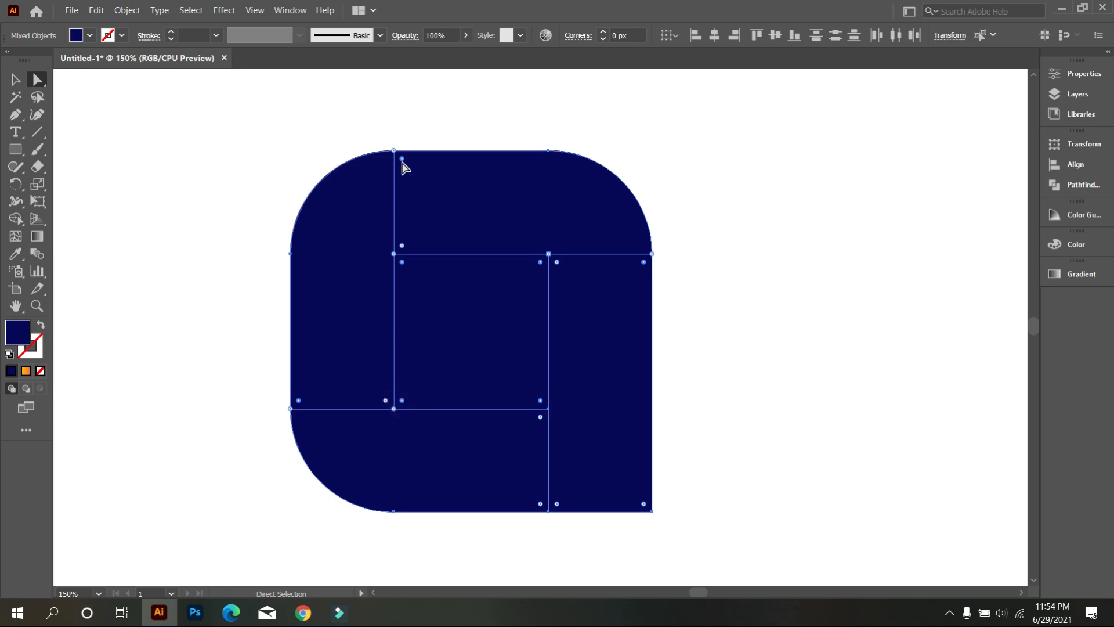
left_click_drag(401, 159, 425, 193)
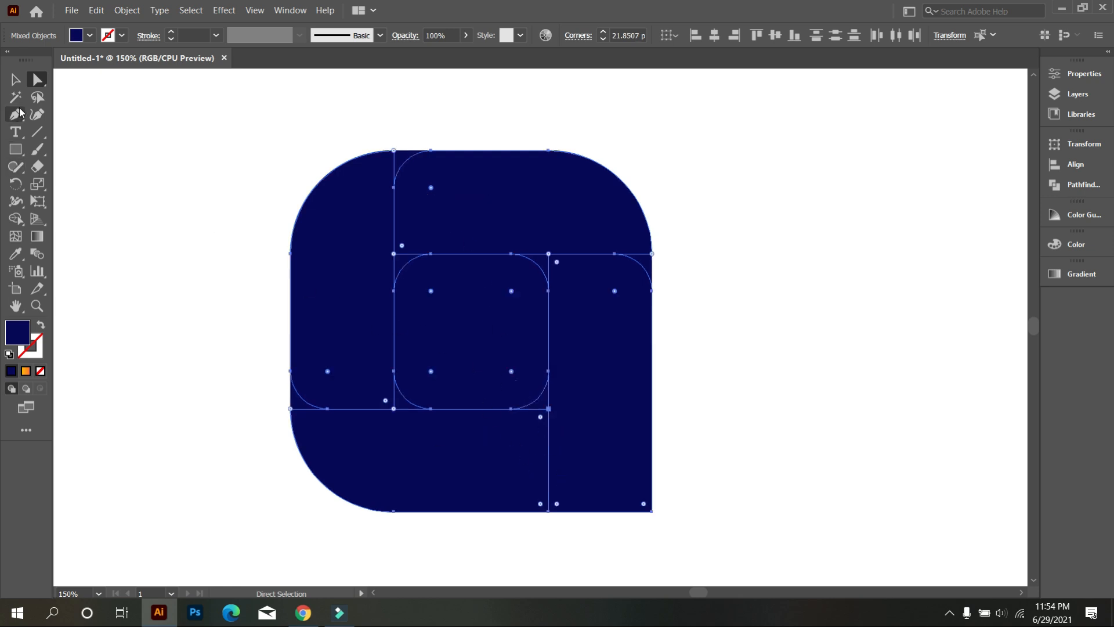
left_click(15, 80)
left_click(115, 139)
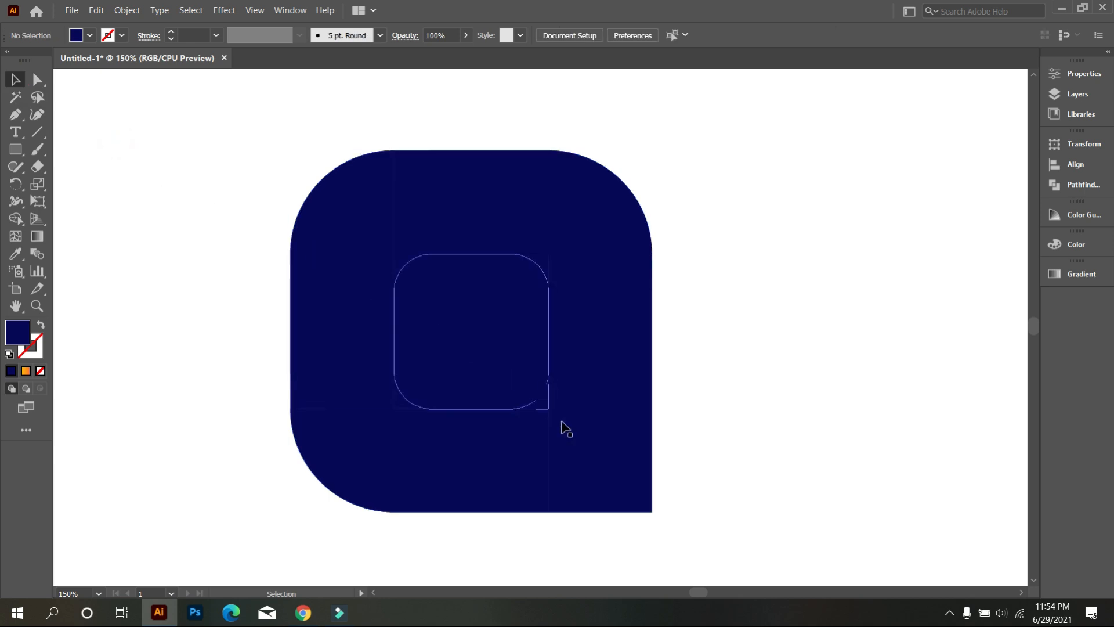
Step: Round the lower-left corner of the right bar's front copy to its maximum radius
left_click(572, 448)
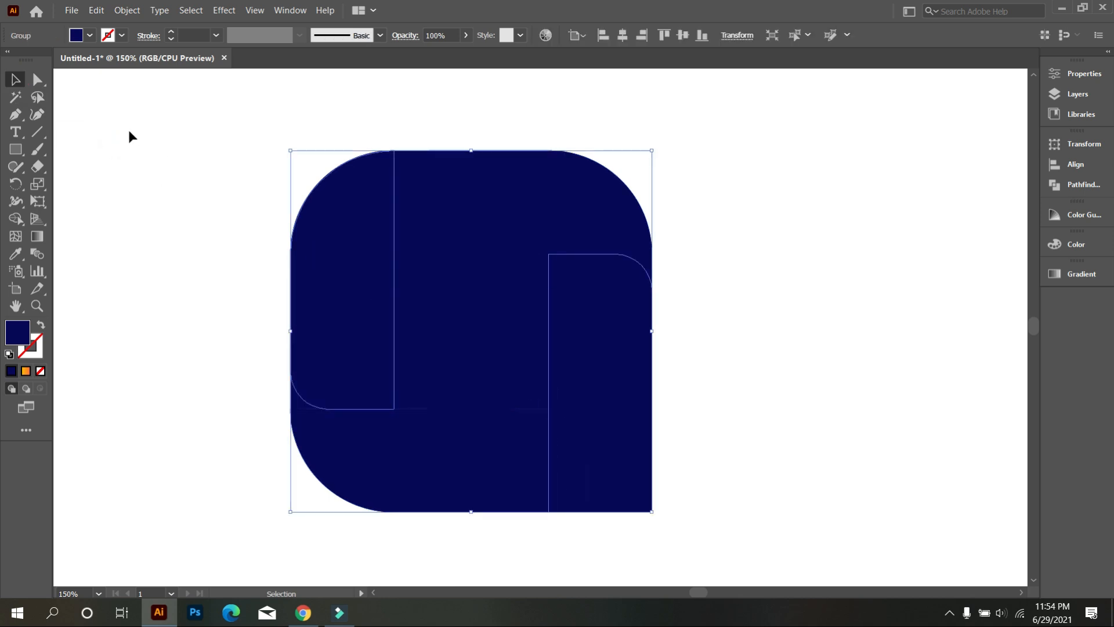
left_click(39, 82)
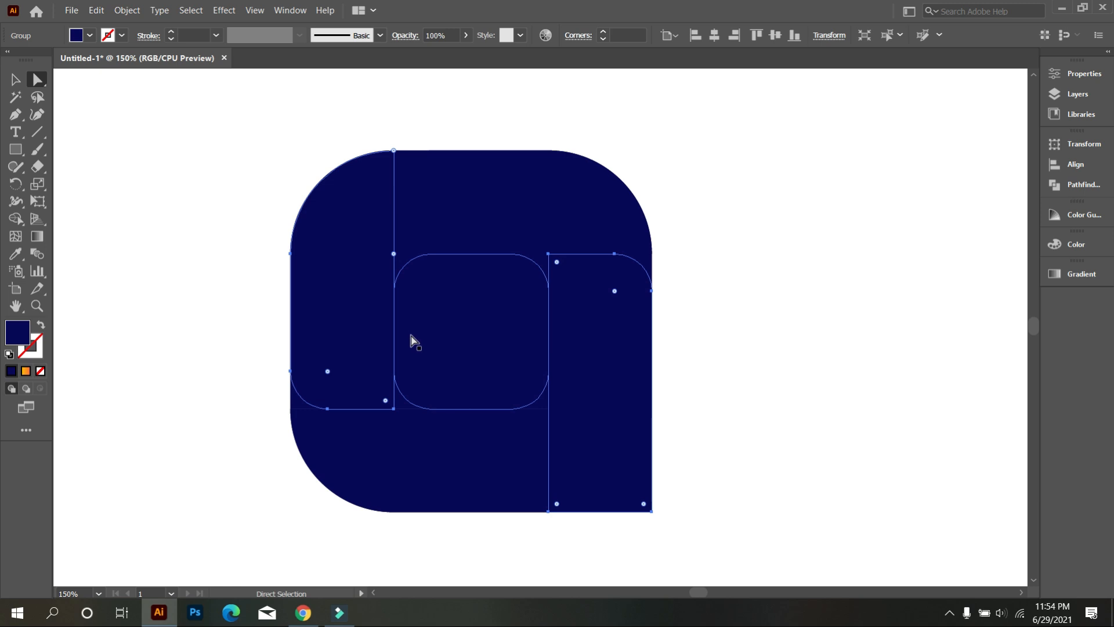
left_click_drag(556, 504, 657, 340)
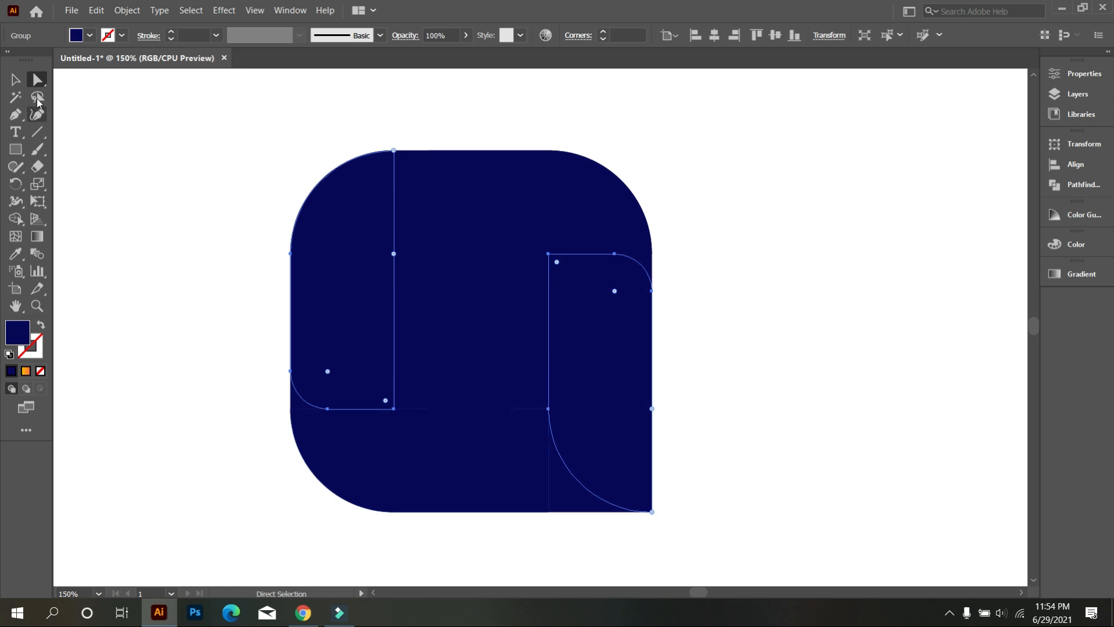
key("v")
left_click(155, 137)
Step: With Shape Builder, merge the slivers at the top bar's two ends and the center square's upper corners into the adjoining left, top and right bars
left_click_drag(174, 123, 762, 499)
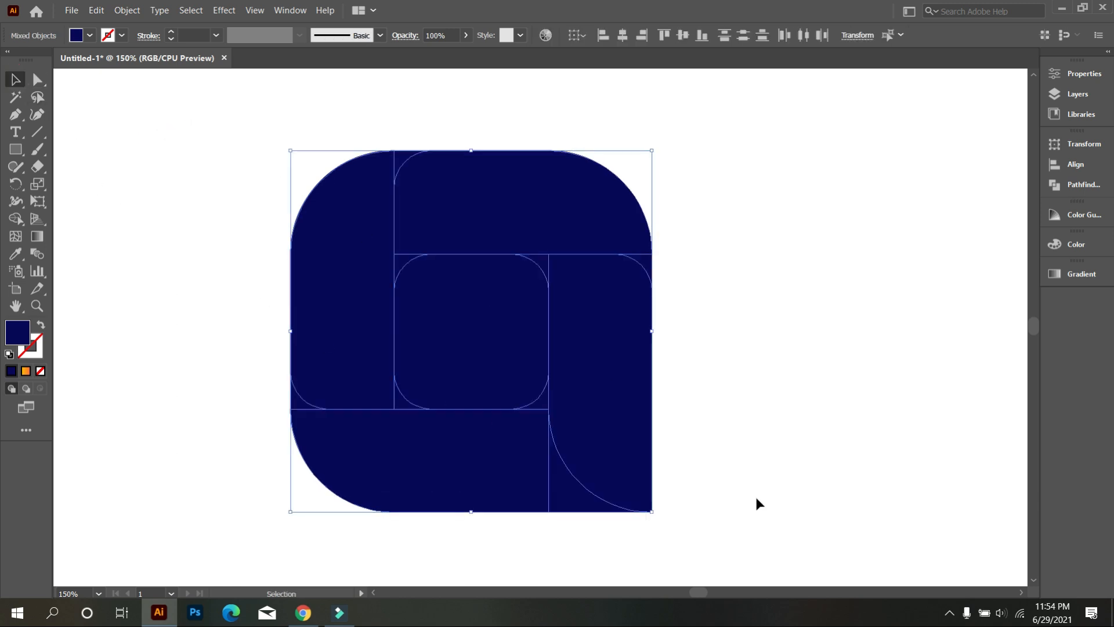
left_click(16, 218)
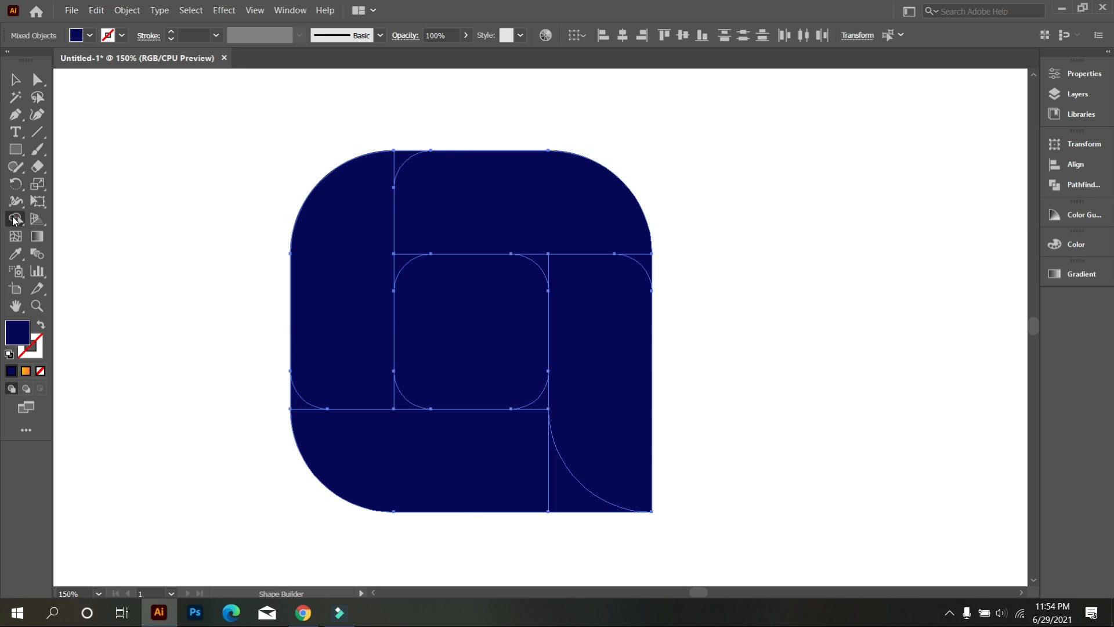
left_click_drag(369, 182, 402, 164)
left_click_drag(430, 231, 407, 258)
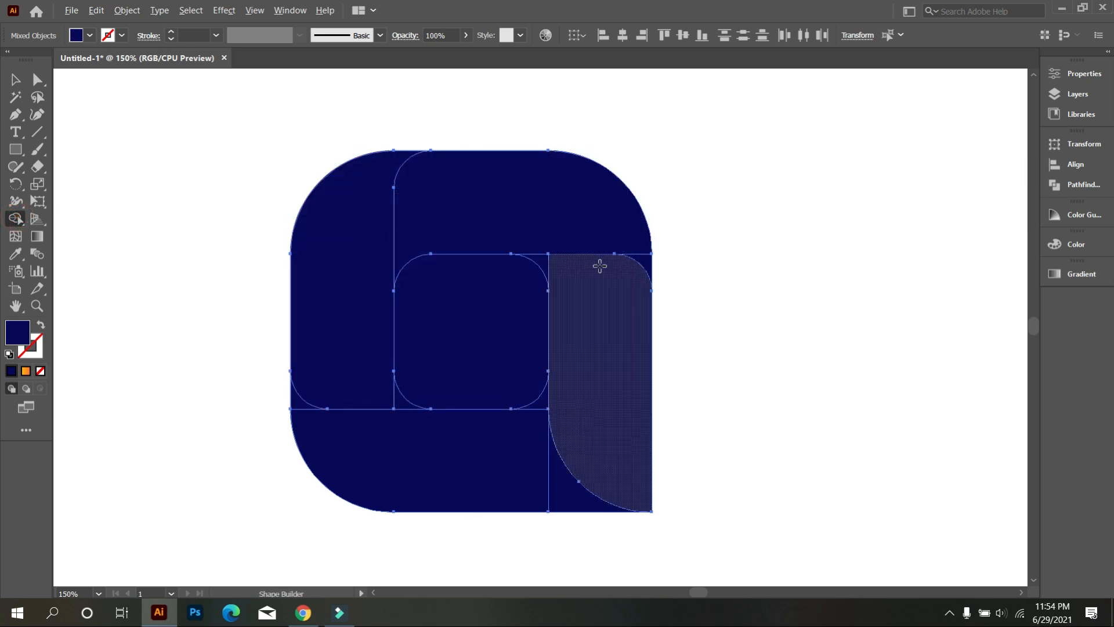
scroll(597, 263, "up", 1)
scroll(588, 204, "down", 1)
scroll(588, 205, "down", 1)
left_click(587, 172)
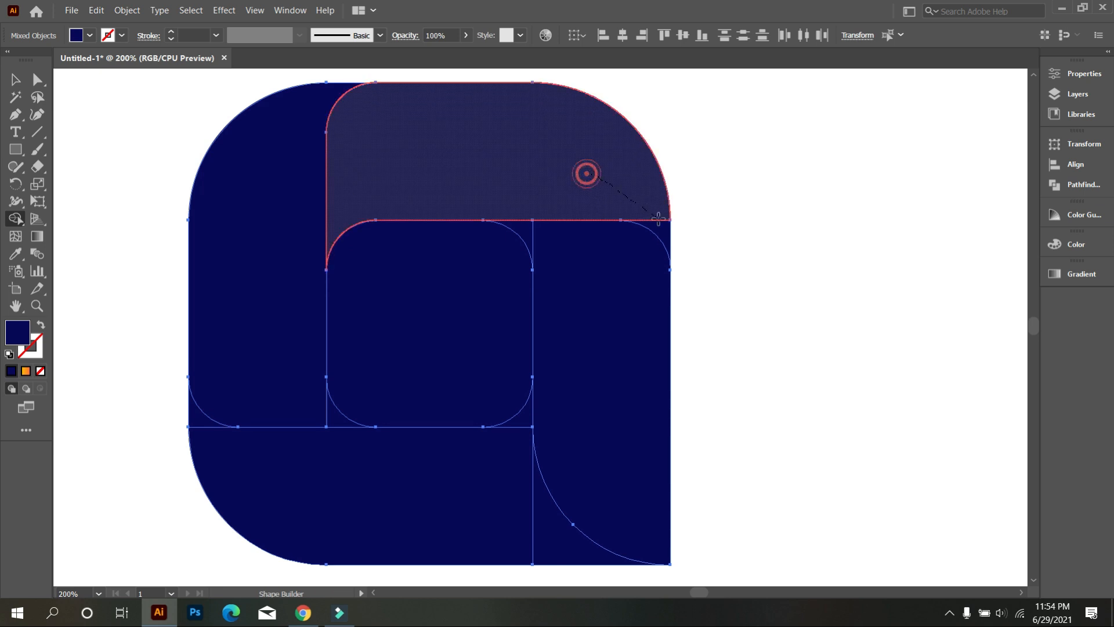
left_click(548, 264)
Step: Remove the wedge beneath the right bar's curve and merge the two lower-left slivers into the bottom and left bars with Shape Builder
scroll(552, 256, "down", 3)
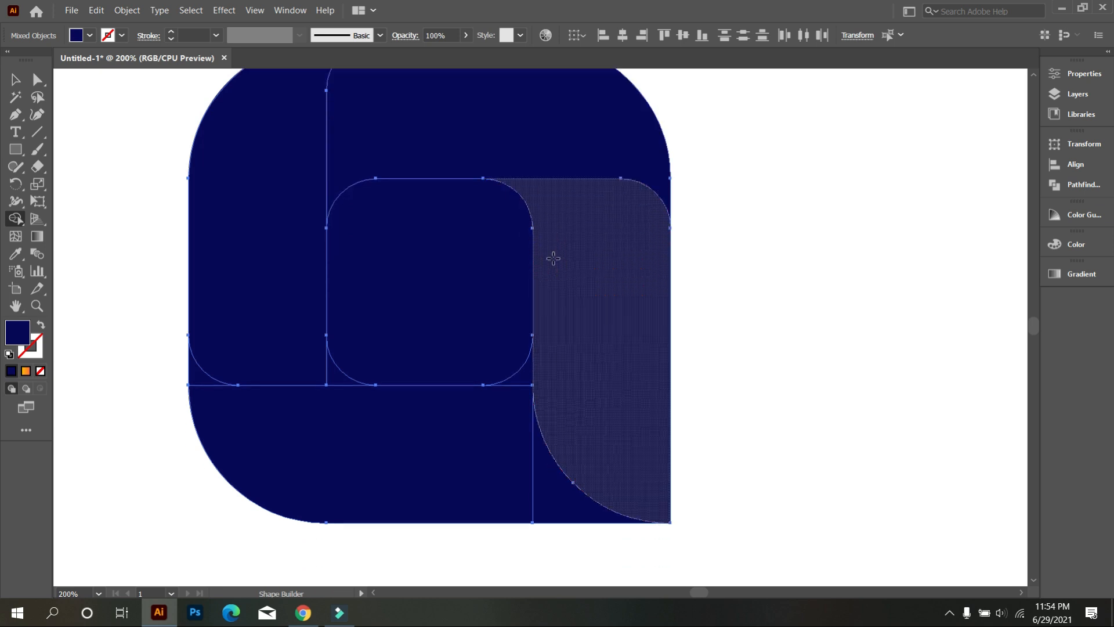
left_click(563, 486, "alt")
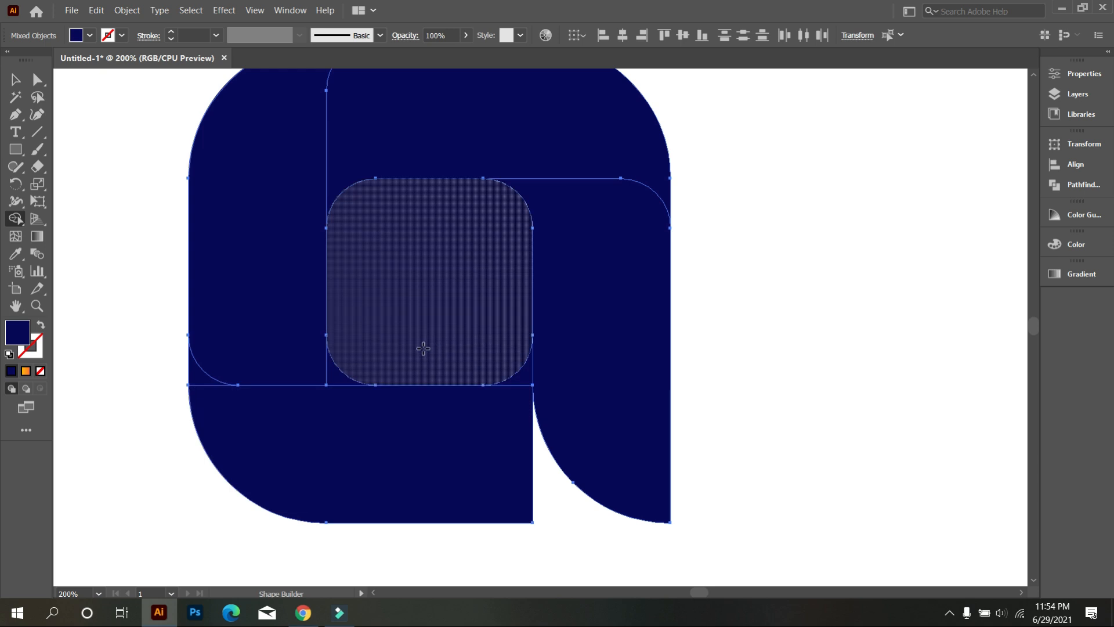
left_click_drag(261, 422, 206, 376)
left_click_drag(283, 366, 334, 369)
Step: Remove the sliver at the center square's lower-right corner and the rounded center square with Shape Builder
scroll(331, 343, "up", 5)
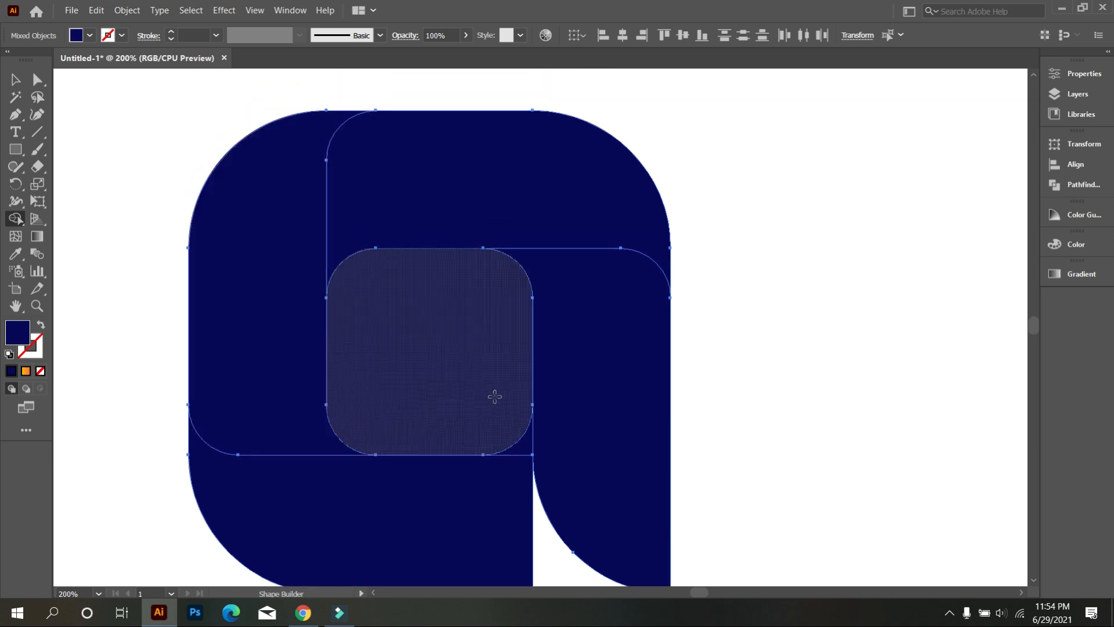
scroll(495, 397, "down", 1)
left_click(523, 428, "alt")
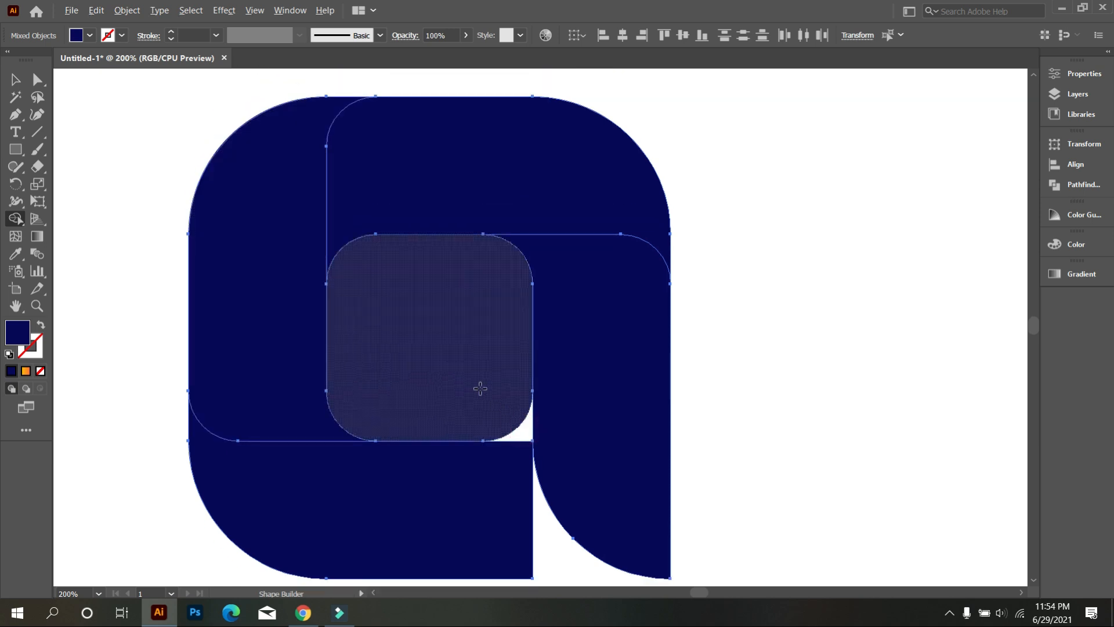
left_click(480, 389, "alt")
scroll(562, 331, "down", 2)
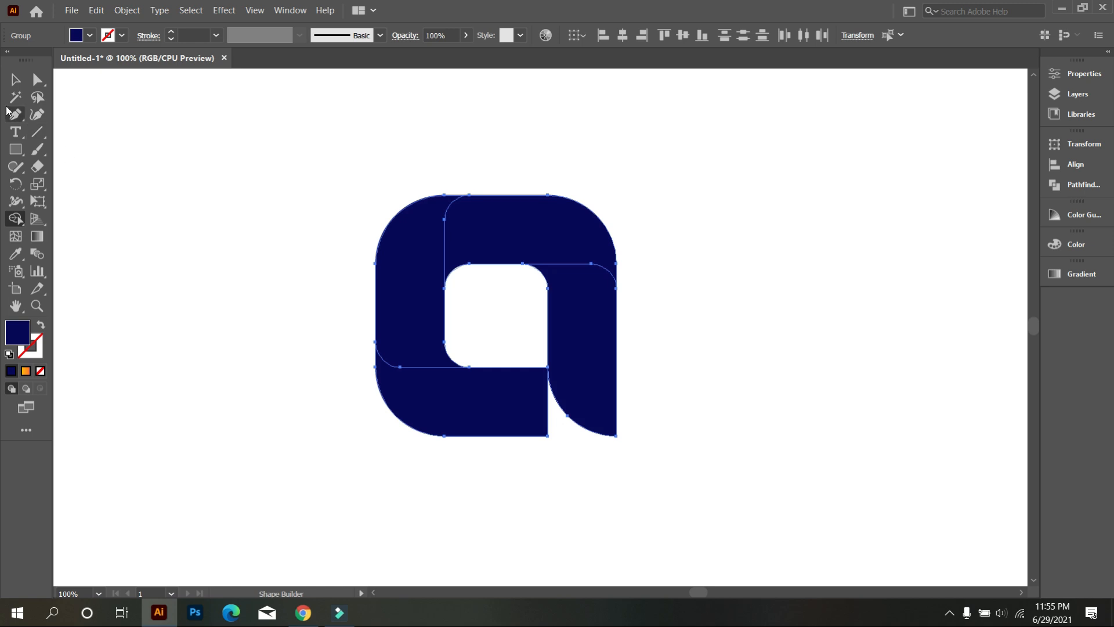
Step: Move the whole letter-shaped logo sideways on the artboard to sit beneath the color swatches
left_click(15, 81)
left_click(233, 129)
scroll(459, 221, "down", 2)
left_click_drag(362, 188, 570, 352)
left_click_drag(538, 284, 310, 262)
scroll(227, 200, "up", 2)
Step: Ungroup the letter-shaped logo so its top bar can be selected separately
left_click_drag(418, 192, 595, 259)
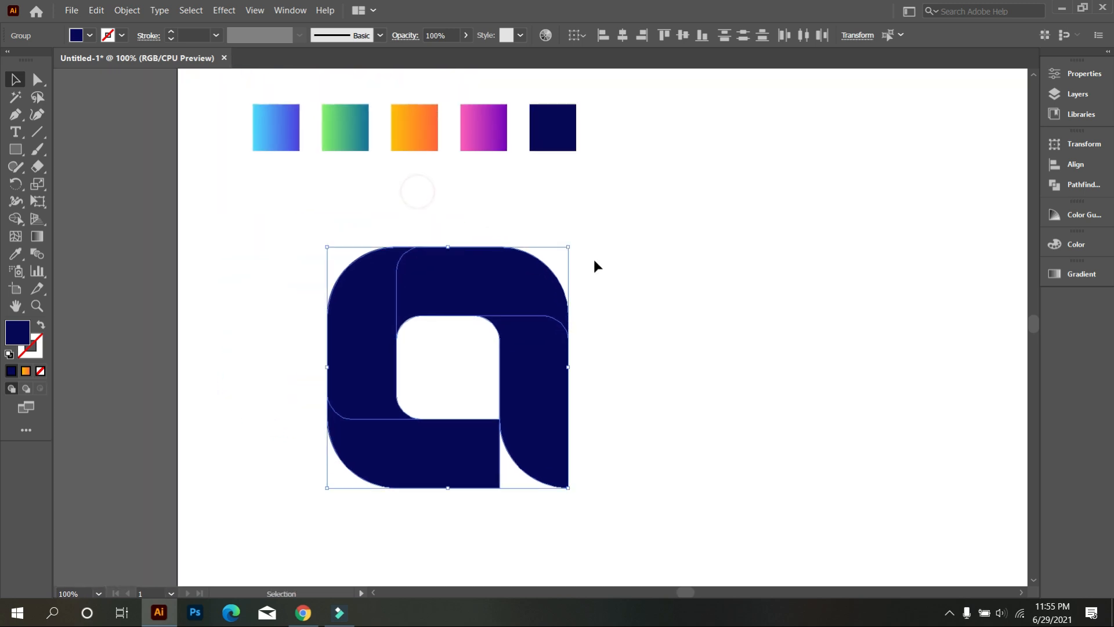
left_click(594, 259)
left_click(509, 269)
right_click(501, 271)
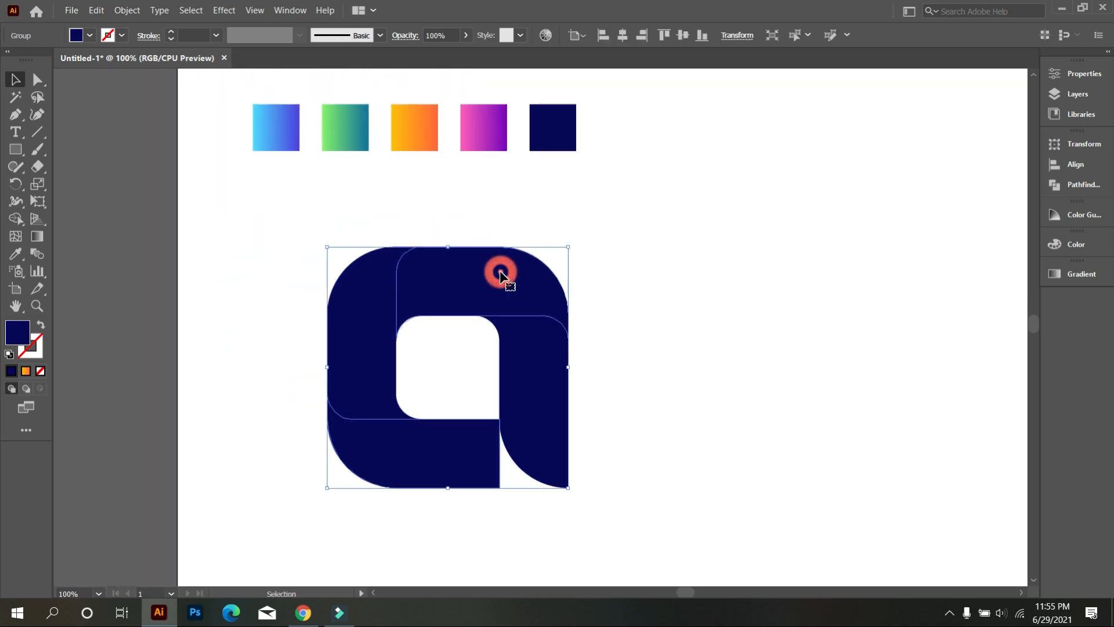
left_click(580, 377)
left_click(681, 306)
Step: Fill the logo's top bar with the cyan-to-blue gradient sampled from the first swatch
left_click(503, 264)
left_click(17, 254)
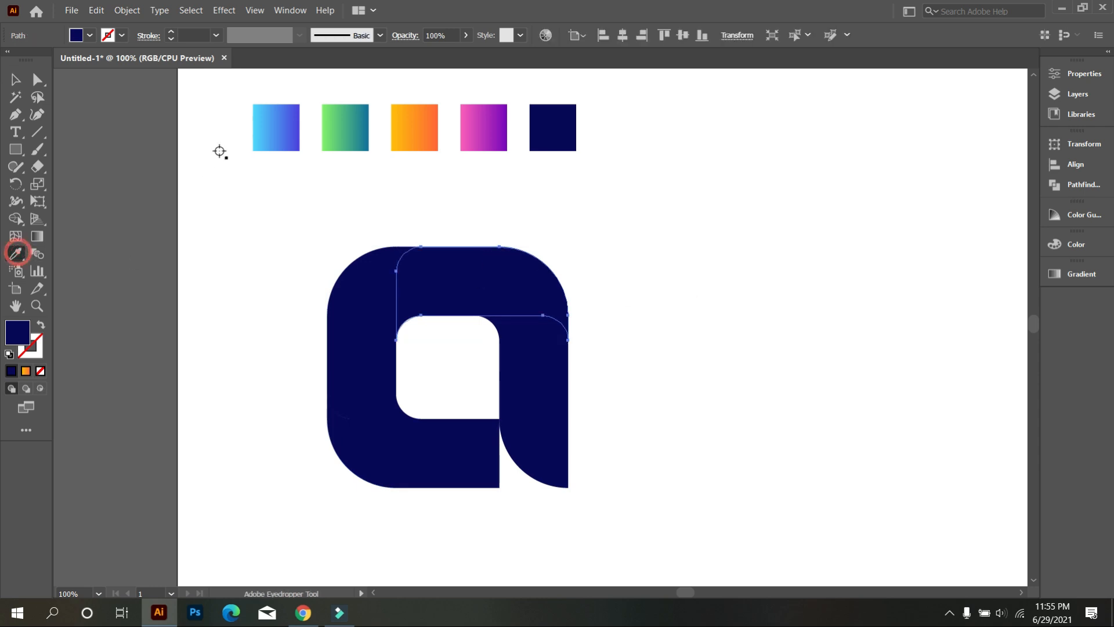
left_click(263, 135)
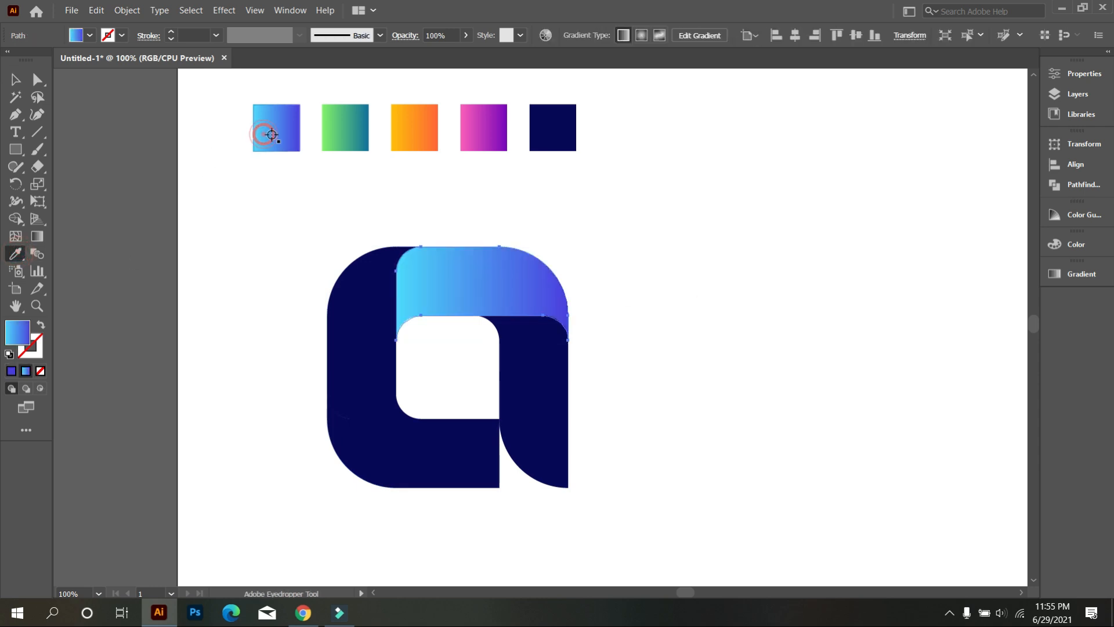
Step: Fill the grouped left and right bars with the green-to-teal gradient swatch and ungroup them
left_click(546, 383)
left_click(367, 129)
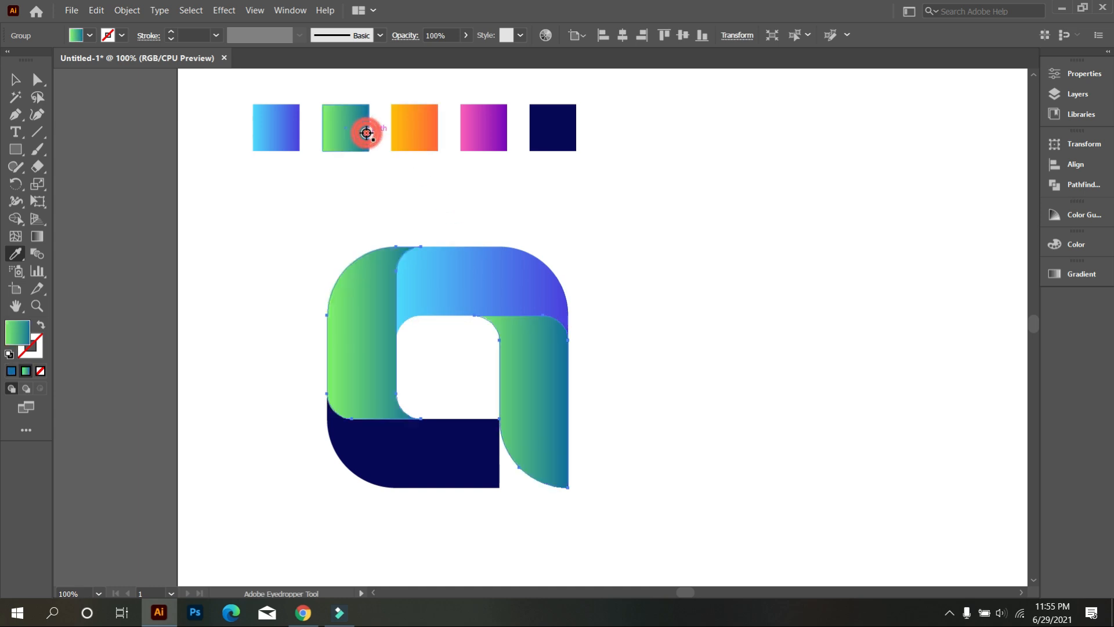
right_click(379, 313)
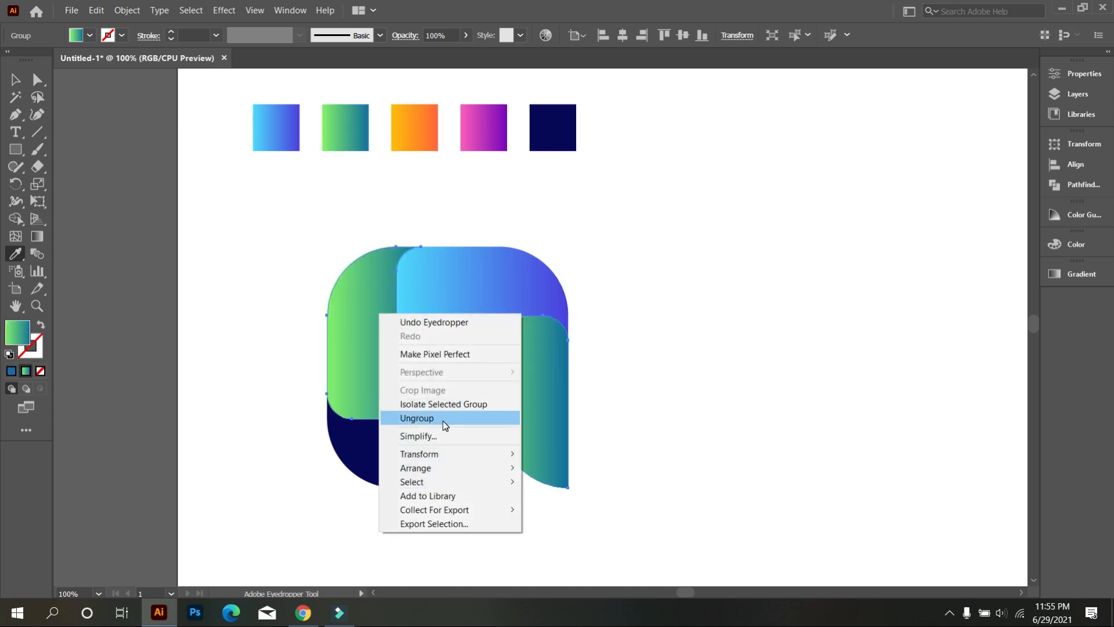
left_click(442, 414)
Step: Fill the bottom bar with the orange gradient swatch and the left bar with the pink-to-purple gradient swatch
left_click(399, 455, "ctrl")
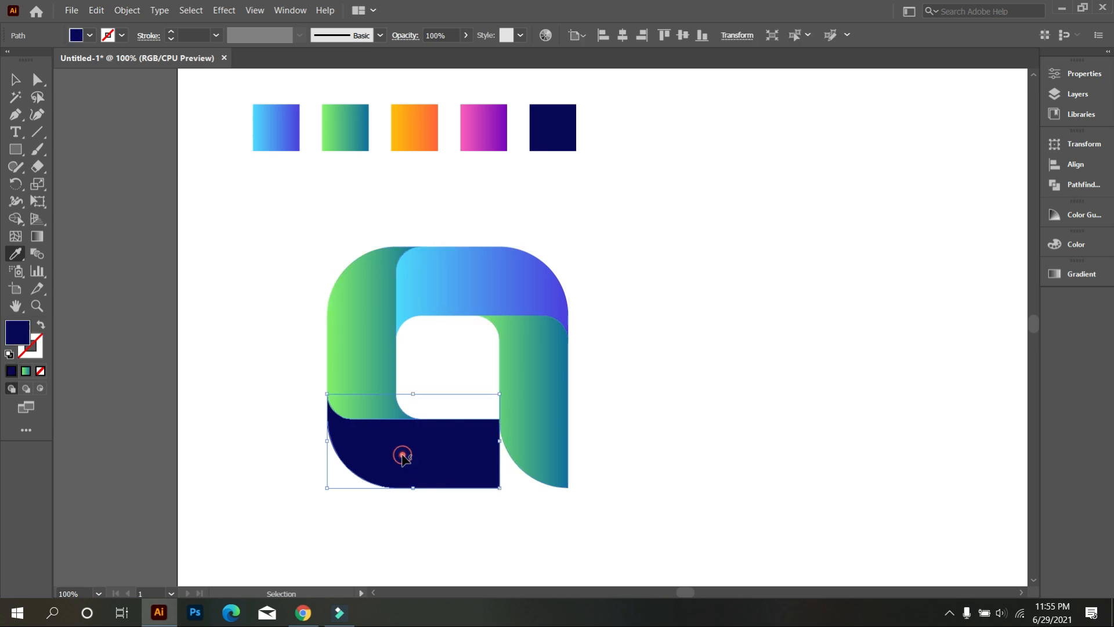
left_click(397, 138)
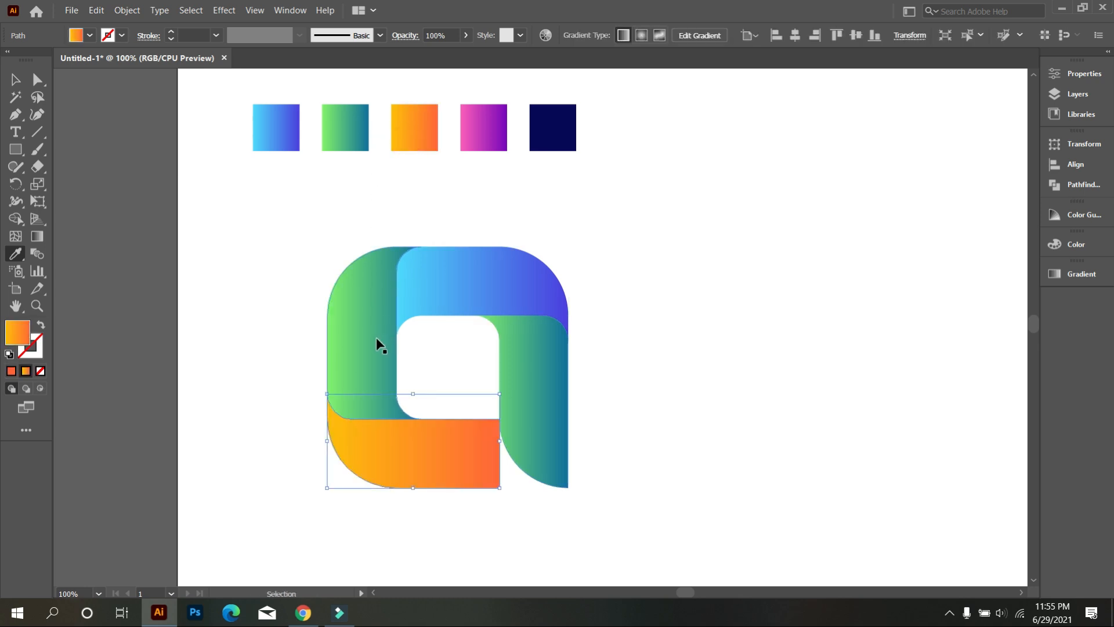
left_click(362, 331, "ctrl")
left_click(495, 122)
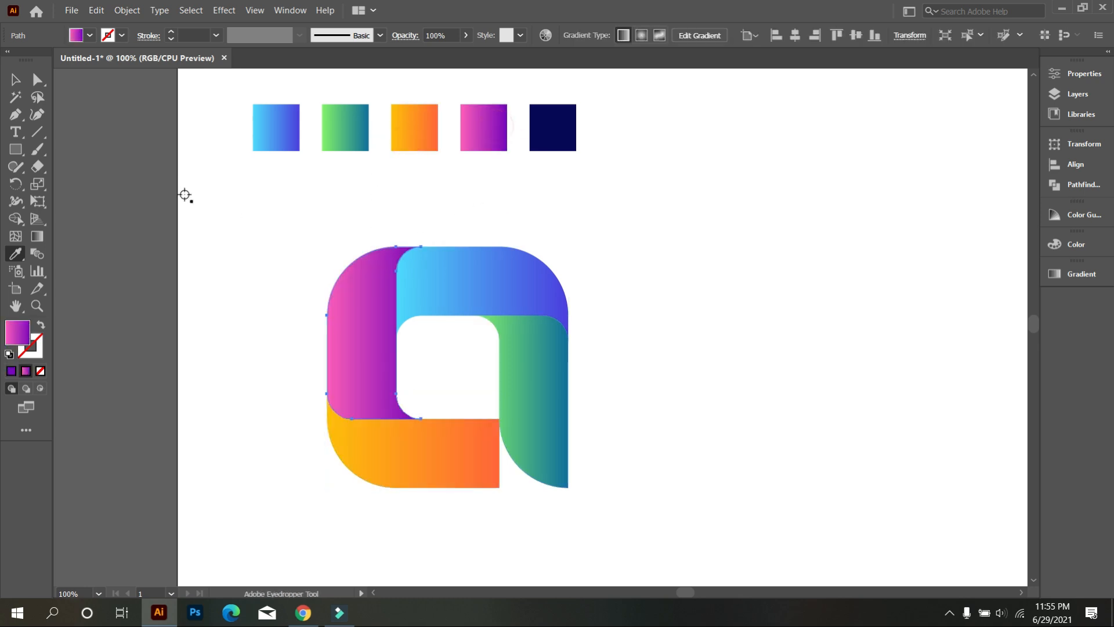
left_click(12, 81)
left_click(208, 165)
Step: Draw a background rectangle covering the whole artboard and send it to the back
scroll(332, 250, "down", 2)
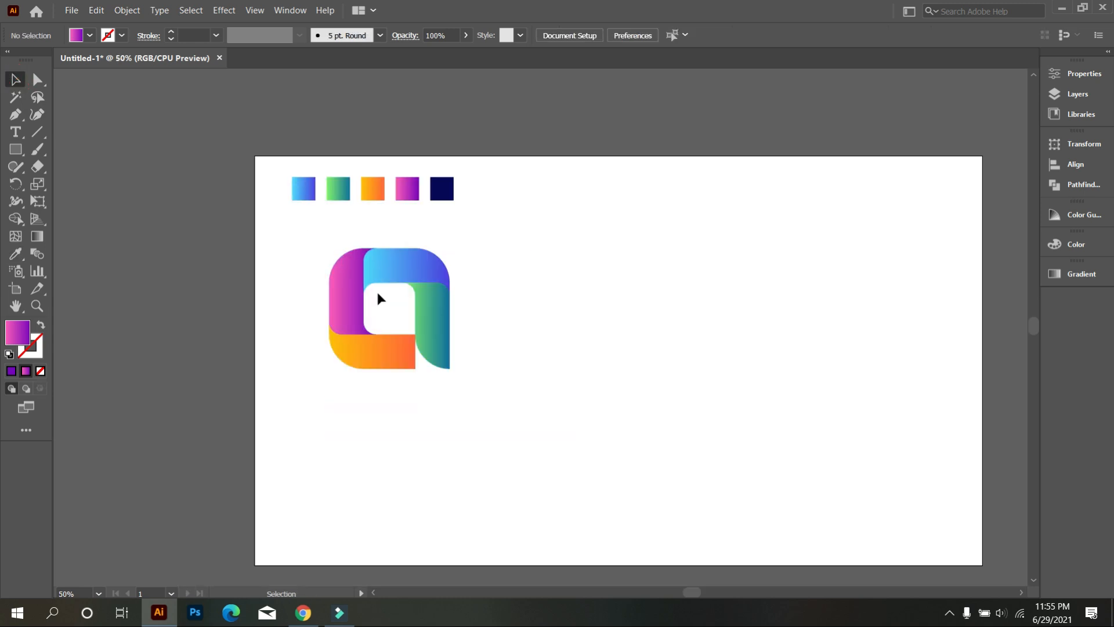
scroll(123, 230, "down", 1)
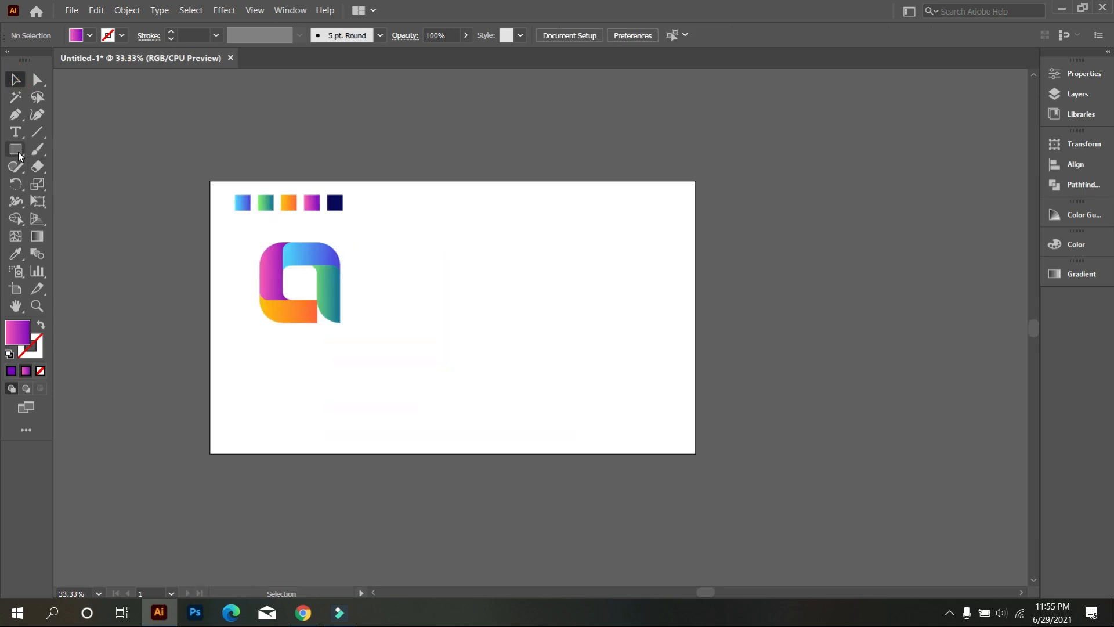
left_click_drag(209, 182, 695, 453)
right_click(511, 265)
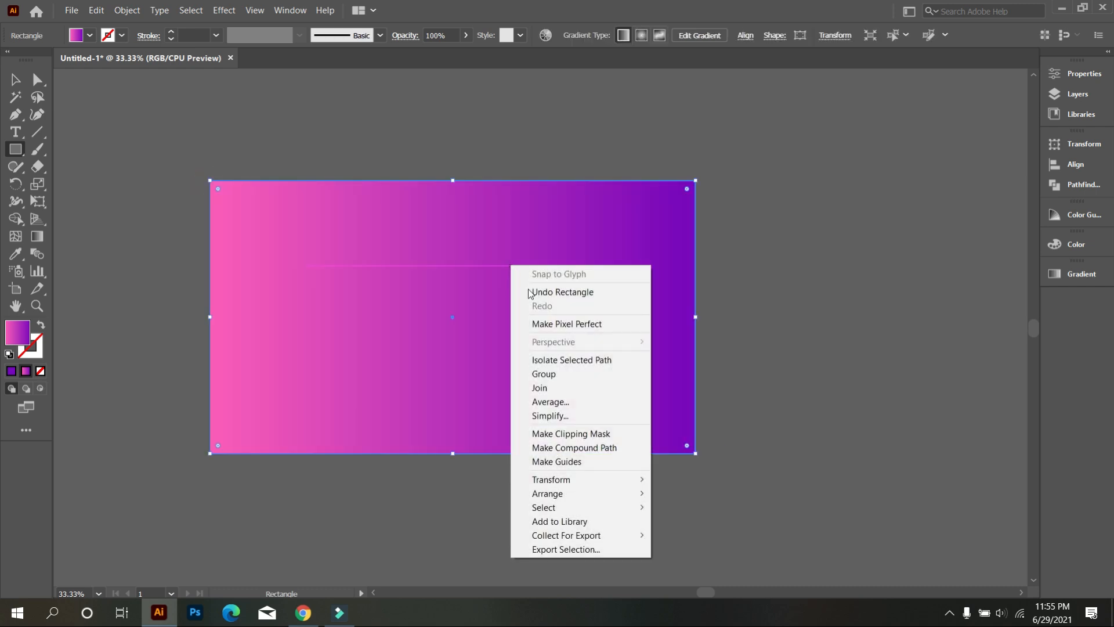
mouse_move(582, 503)
left_click(679, 534)
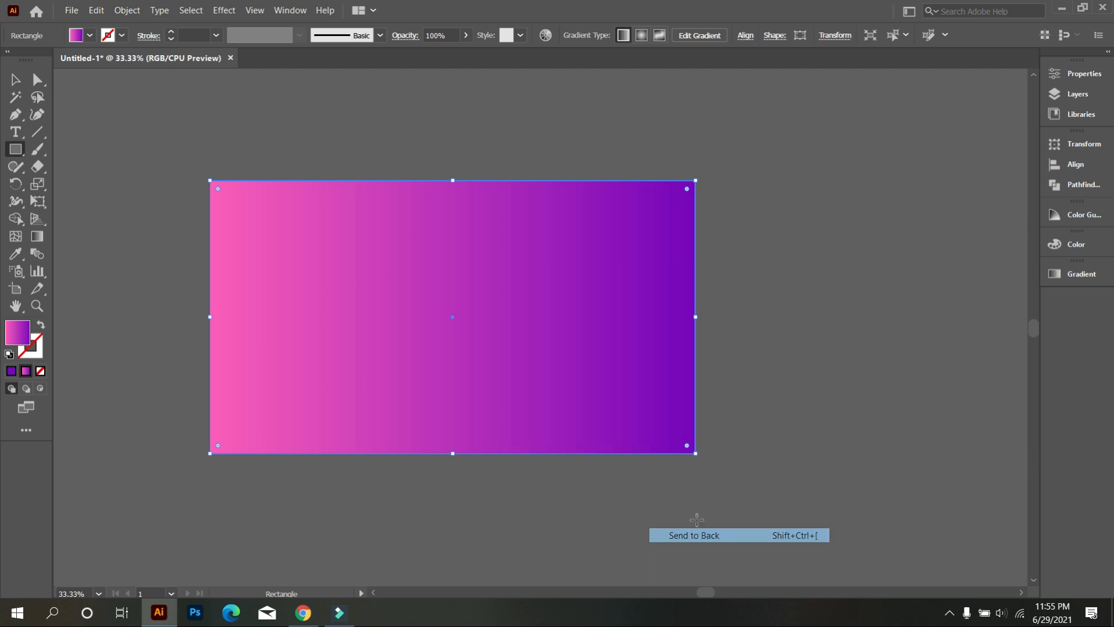
Step: Fill the background rectangle with the solid navy color sampled from the last swatch
scroll(307, 364, "up", 1)
scroll(307, 363, "up", 3)
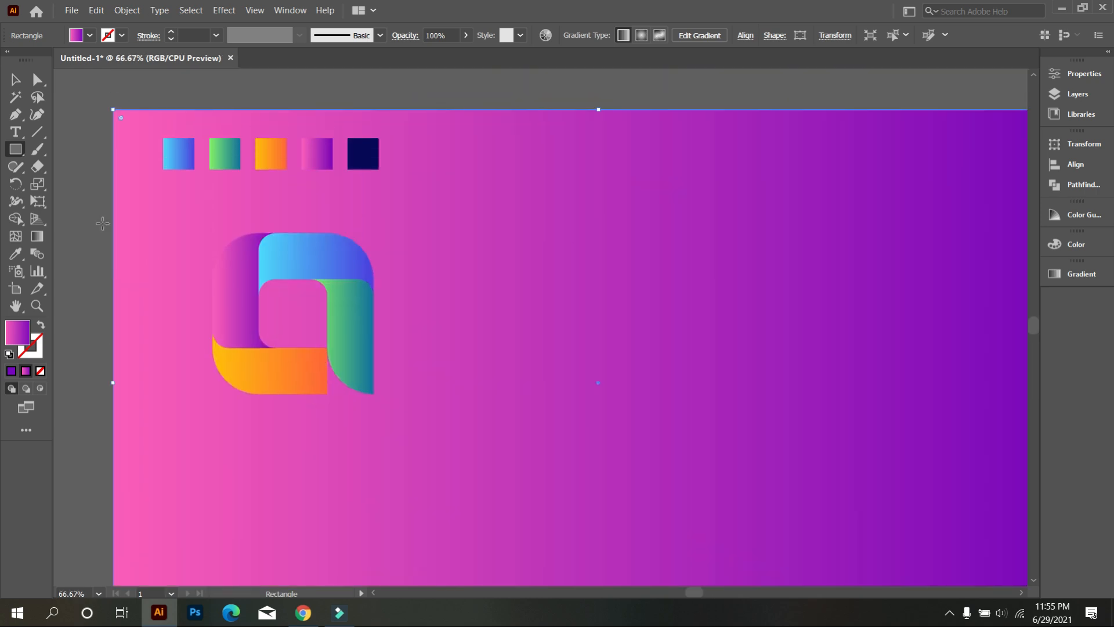
left_click(23, 255)
left_click(365, 155)
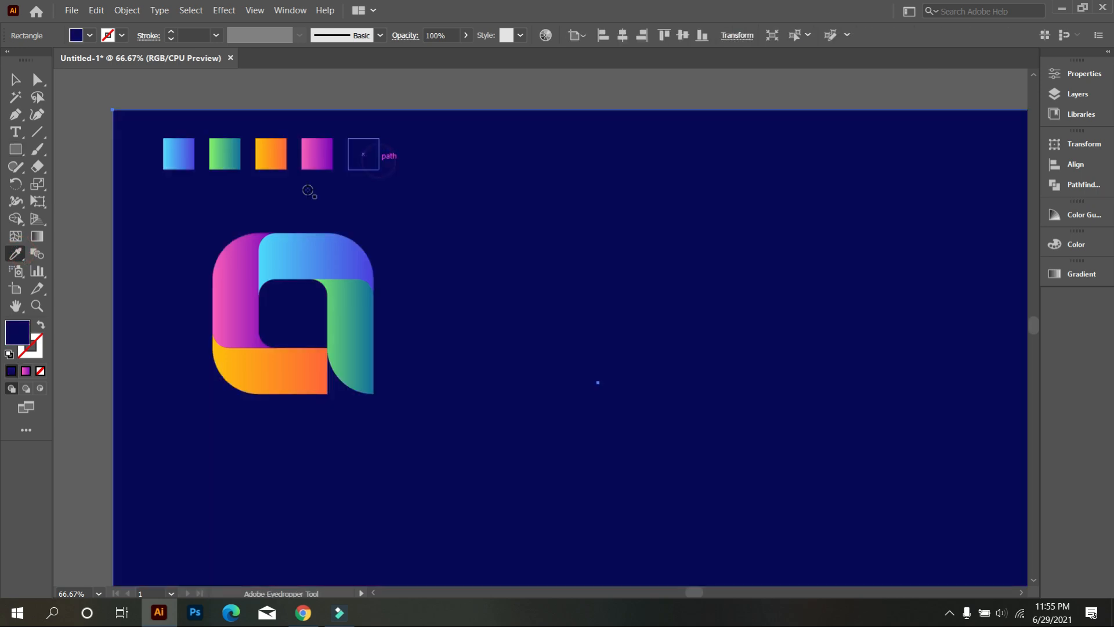
left_click(16, 80)
key("ctrl+shift+a")
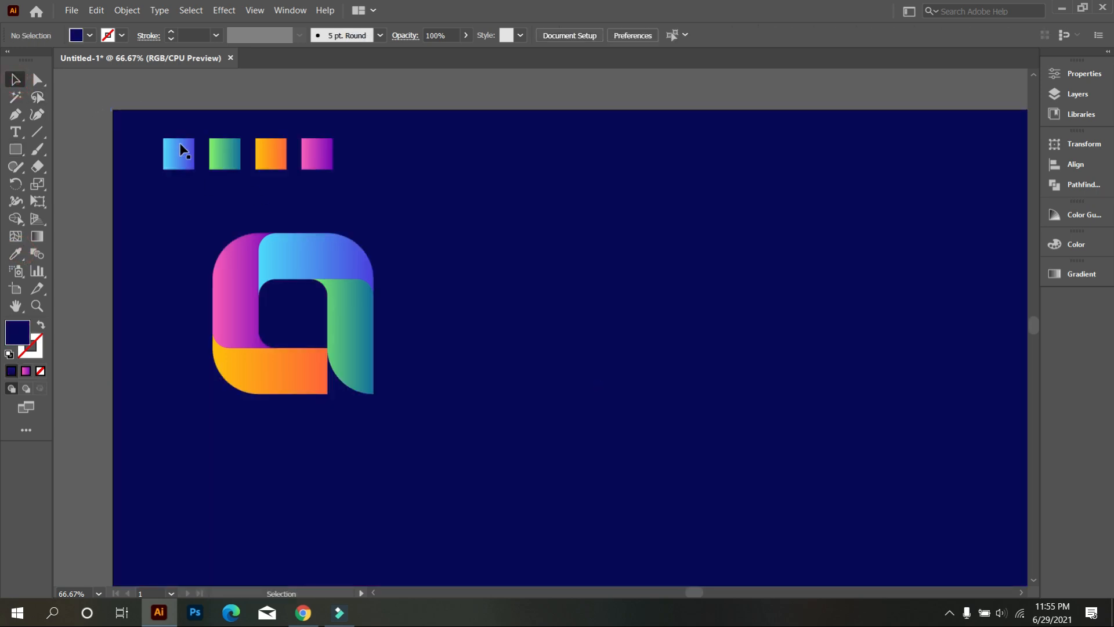
Step: Move all four bars of the logo together to the middle of the navy background
scroll(306, 283, "down", 2)
left_click_drag(408, 366, 258, 264)
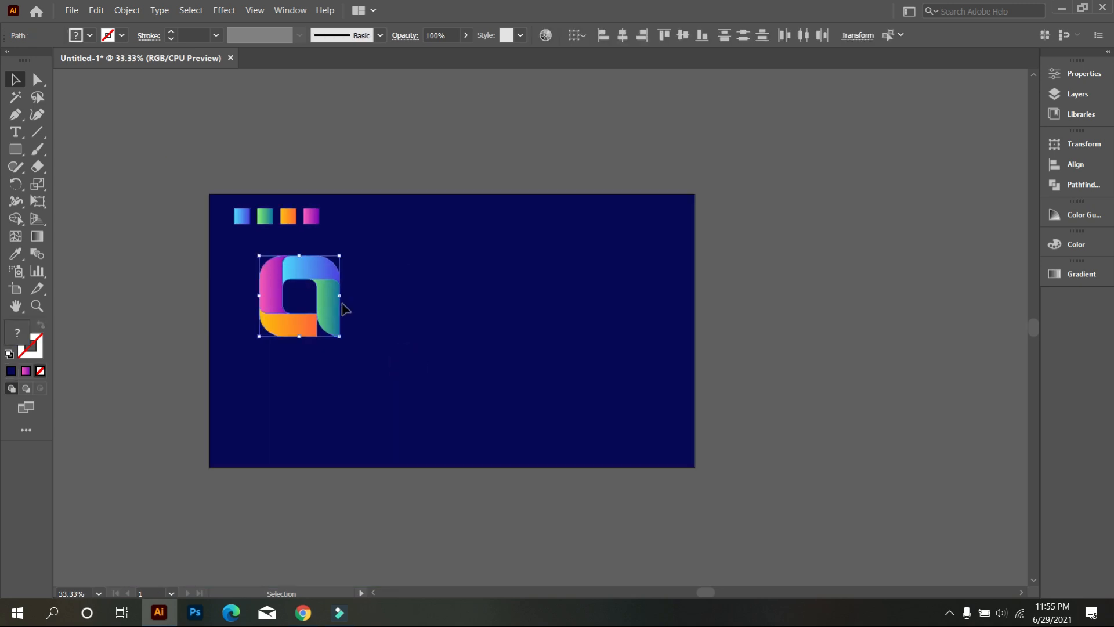
left_click_drag(333, 311, 488, 334)
scroll(481, 329, "up", 3)
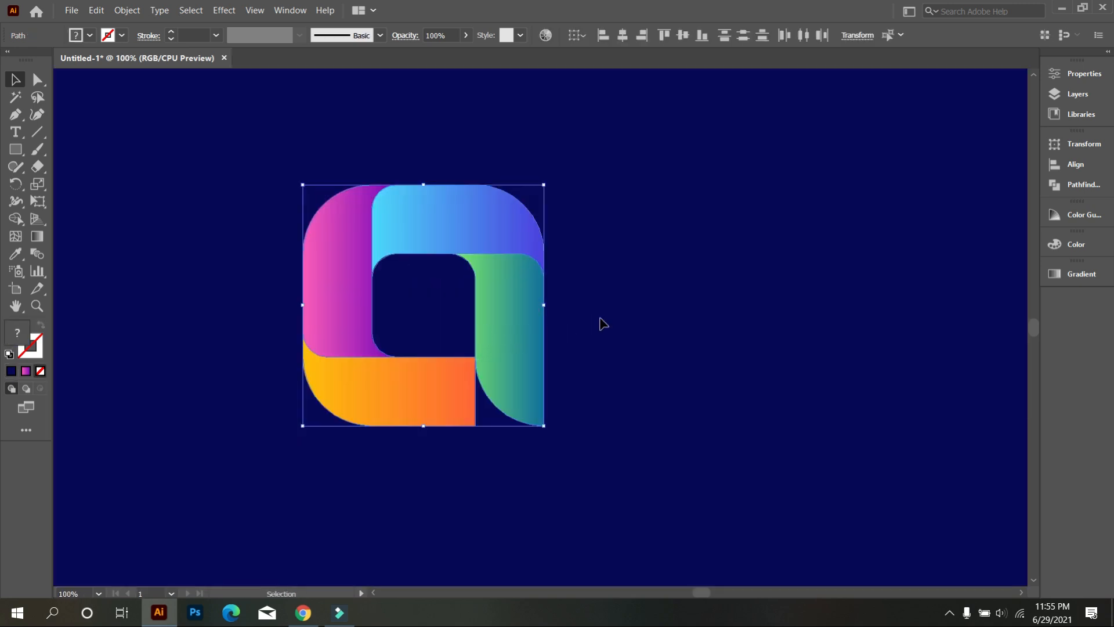
scroll(447, 348, "up", 1)
left_click_drag(654, 332, 696, 321)
left_click(697, 319)
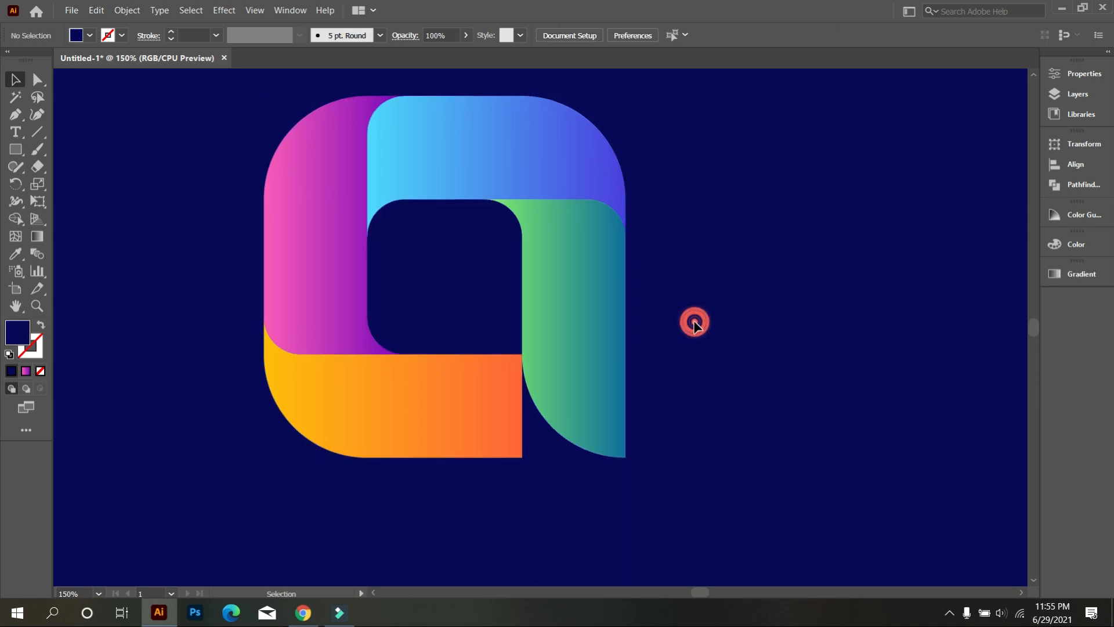
Step: Redirect the left bar's gradient vertically, running from pink at its upper end to purple at its lower end
left_click(314, 226)
scroll(313, 235, "up", 1)
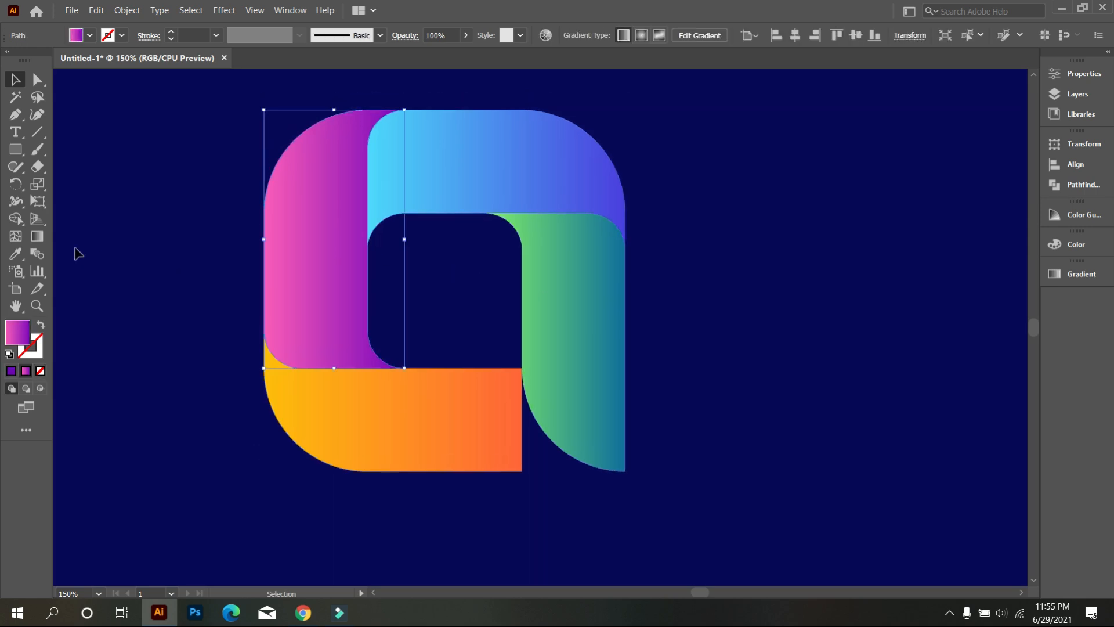
left_click(41, 240)
scroll(174, 244, "up", 1)
mouse_move(294, 152)
left_mouse_down()
mouse_move(325, 229)
mouse_move(326, 391)
mouse_move(304, 399)
left_mouse_up()
left_click_drag(298, 161, 303, 375)
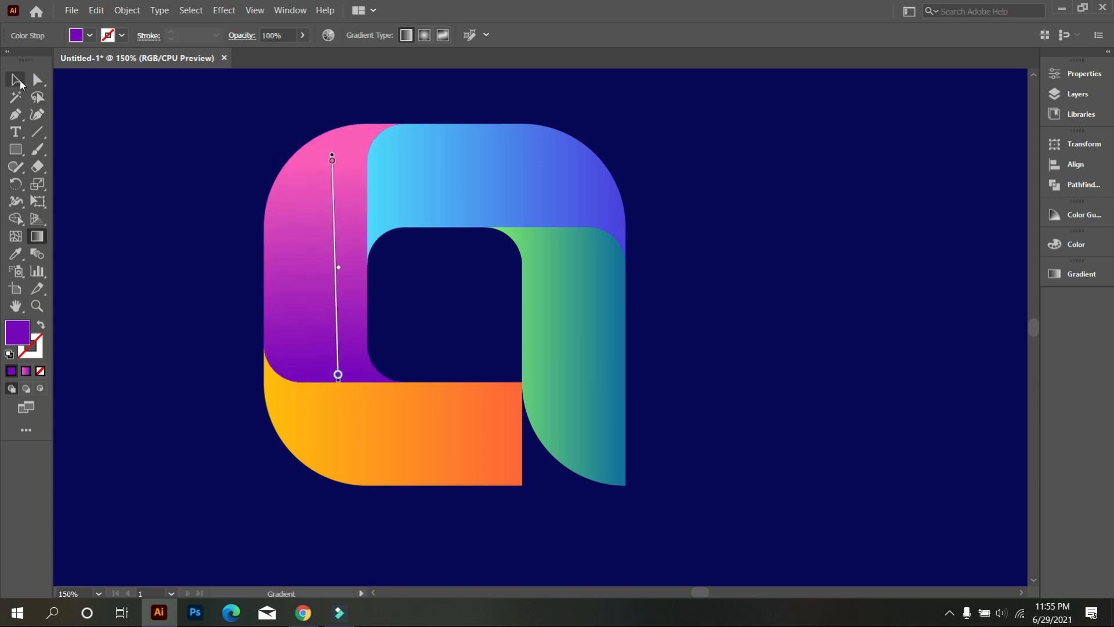
Step: Reverse the top bar's gradient horizontally so dark blue starts beside the left bar and light blue ends at the outer curve
left_click(20, 84)
left_click(445, 172)
left_click(41, 239)
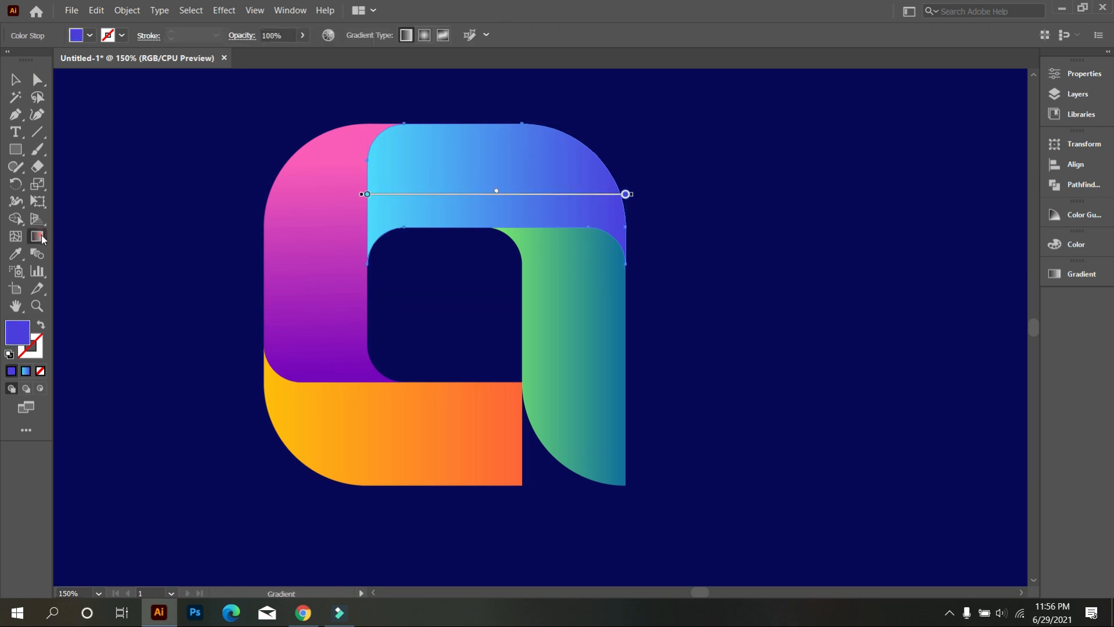
left_click_drag(670, 191, 337, 197)
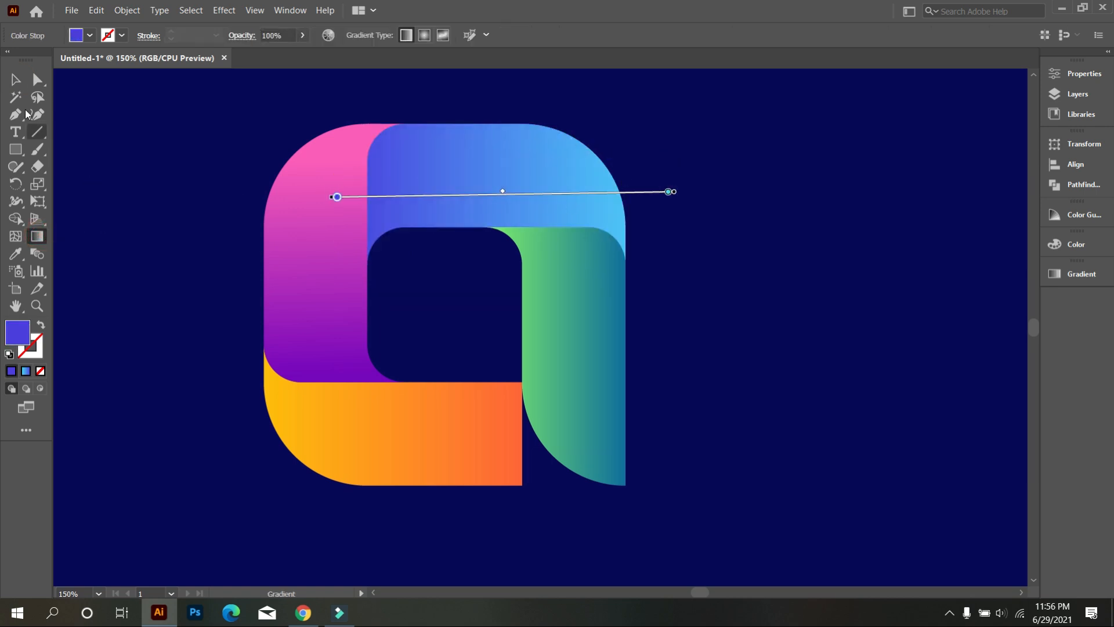
left_click(17, 79)
left_click(86, 172)
Step: Redirect the right bar's gradient vertically, from green at its lower tip to dark teal beneath the top bar
left_click(559, 354)
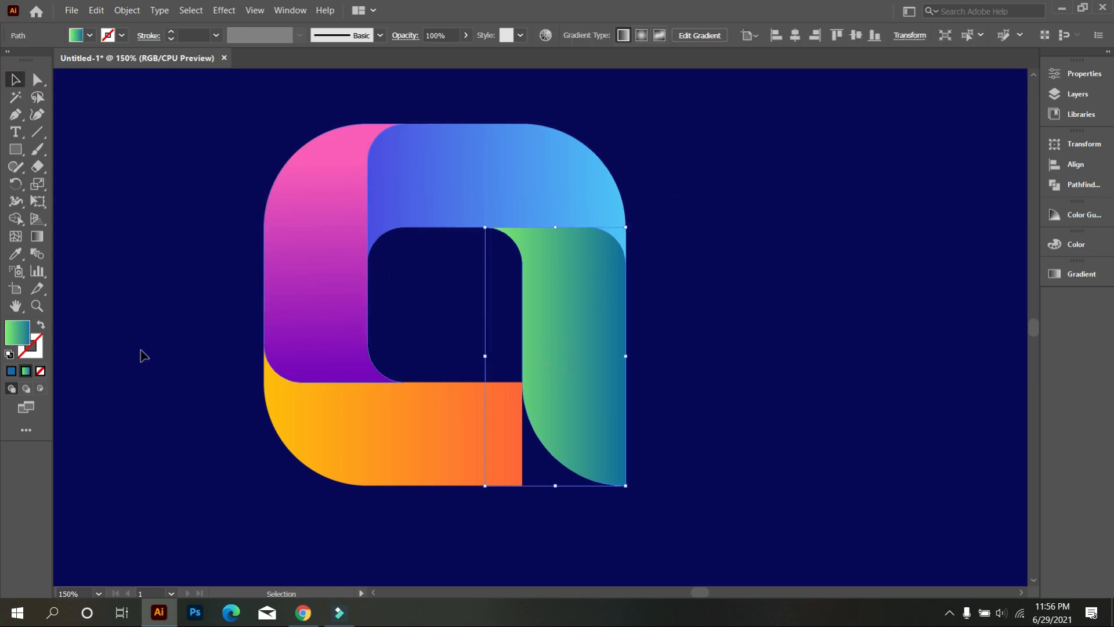
left_click(36, 240)
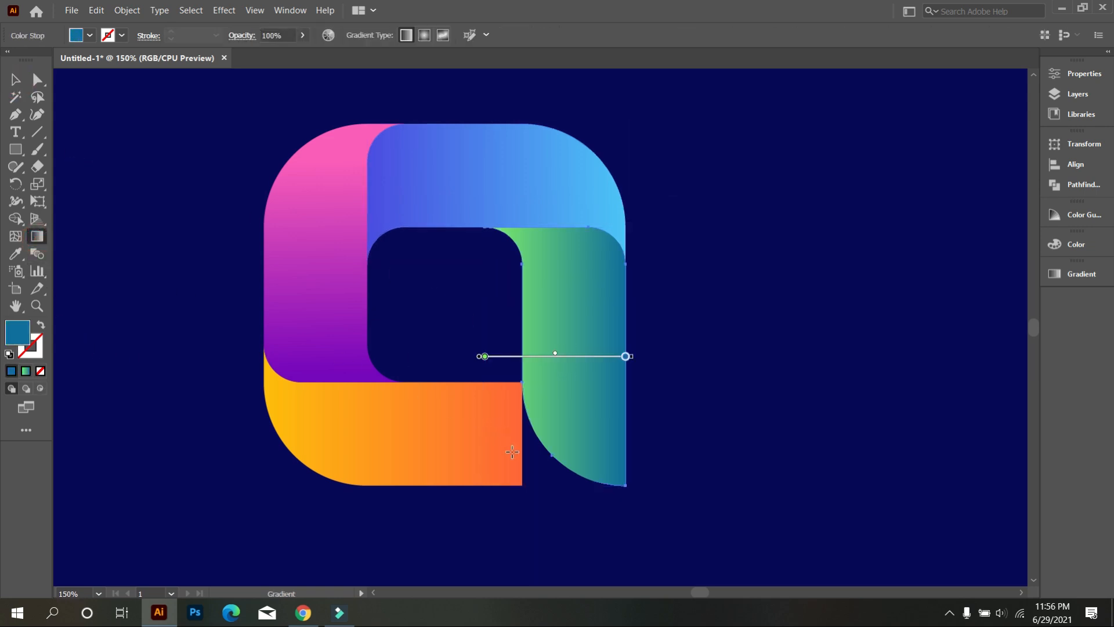
left_click_drag(558, 491, 578, 235)
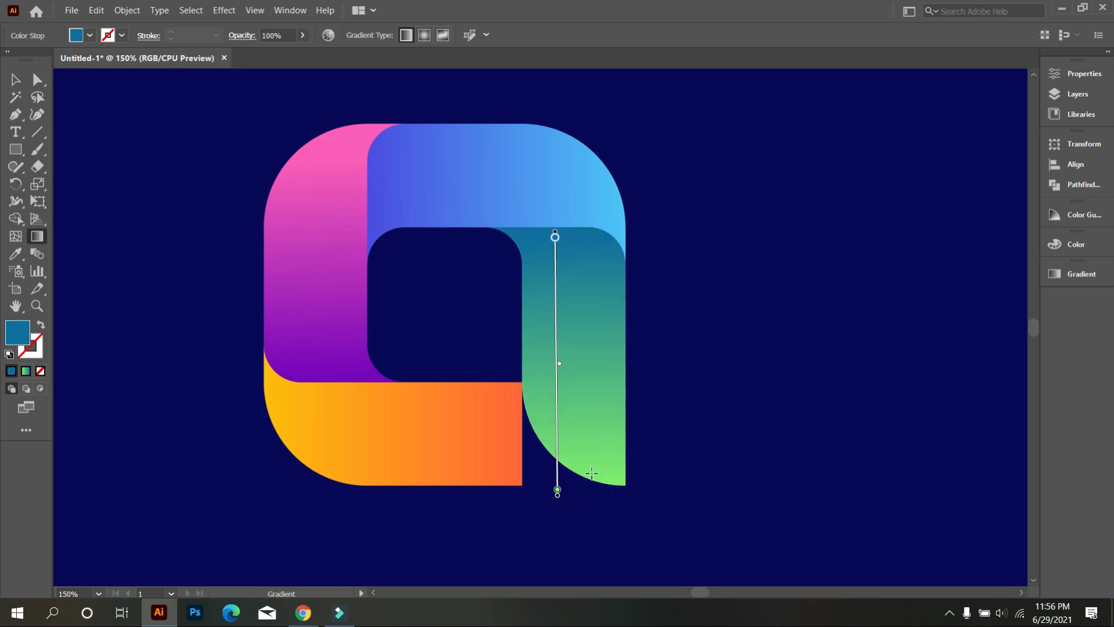